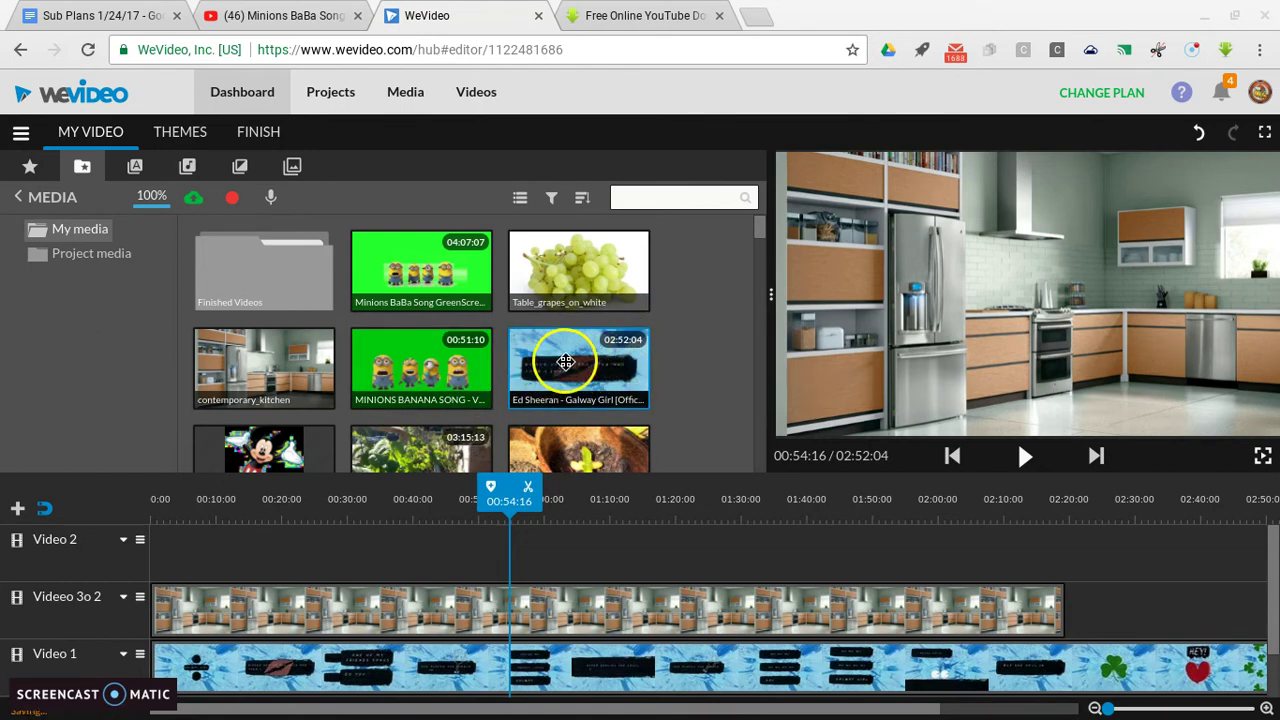
Delete the contemporary_kitchen clip from the Videeo 3o 2 track
scroll(565, 362, "down", 1)
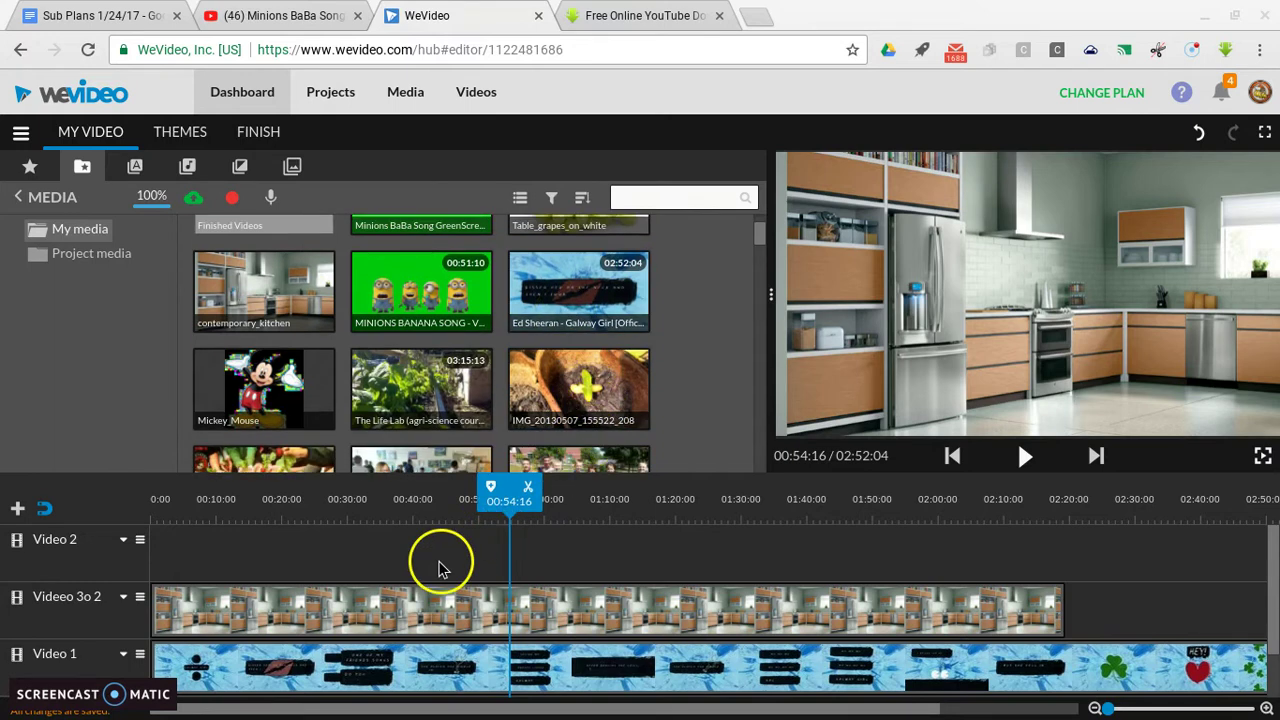
scroll(428, 572, "down", 1)
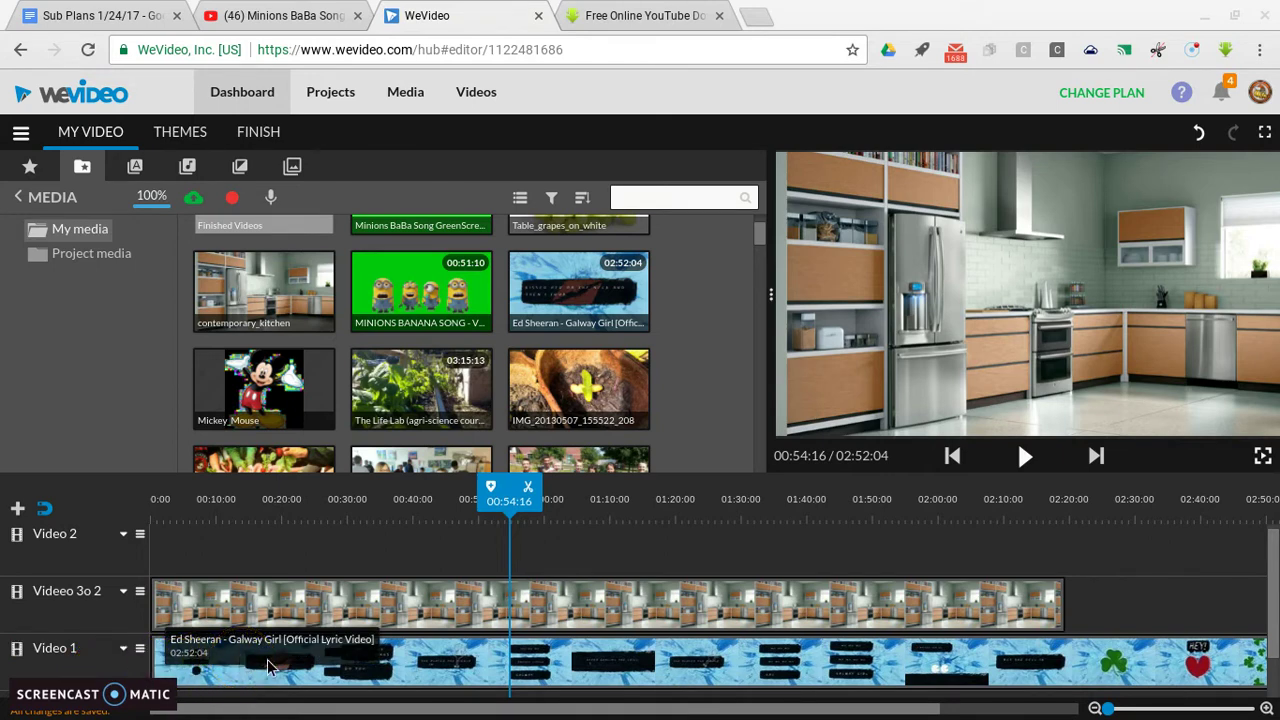
mouse_move(290, 660)
left_mouse_down()
mouse_move(500, 664)
mouse_move(457, 676)
mouse_move(481, 677)
left_mouse_up()
left_click_drag(400, 623, 378, 613)
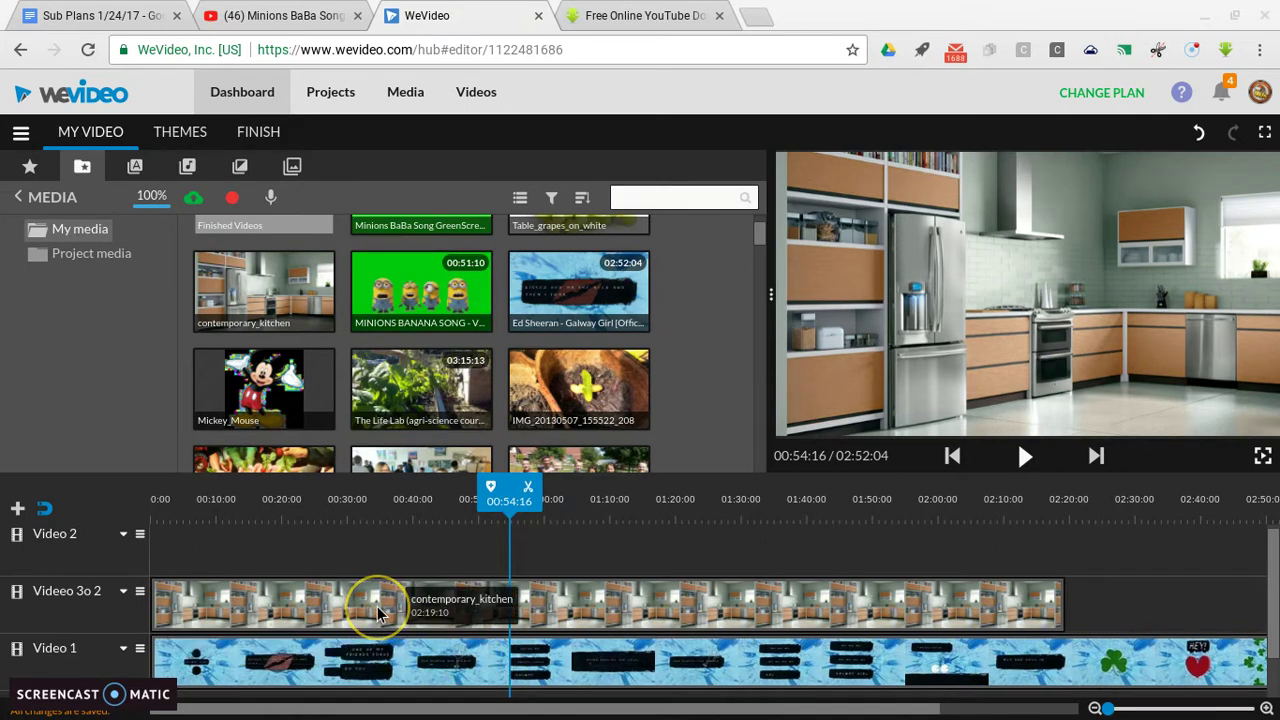
left_click(378, 613)
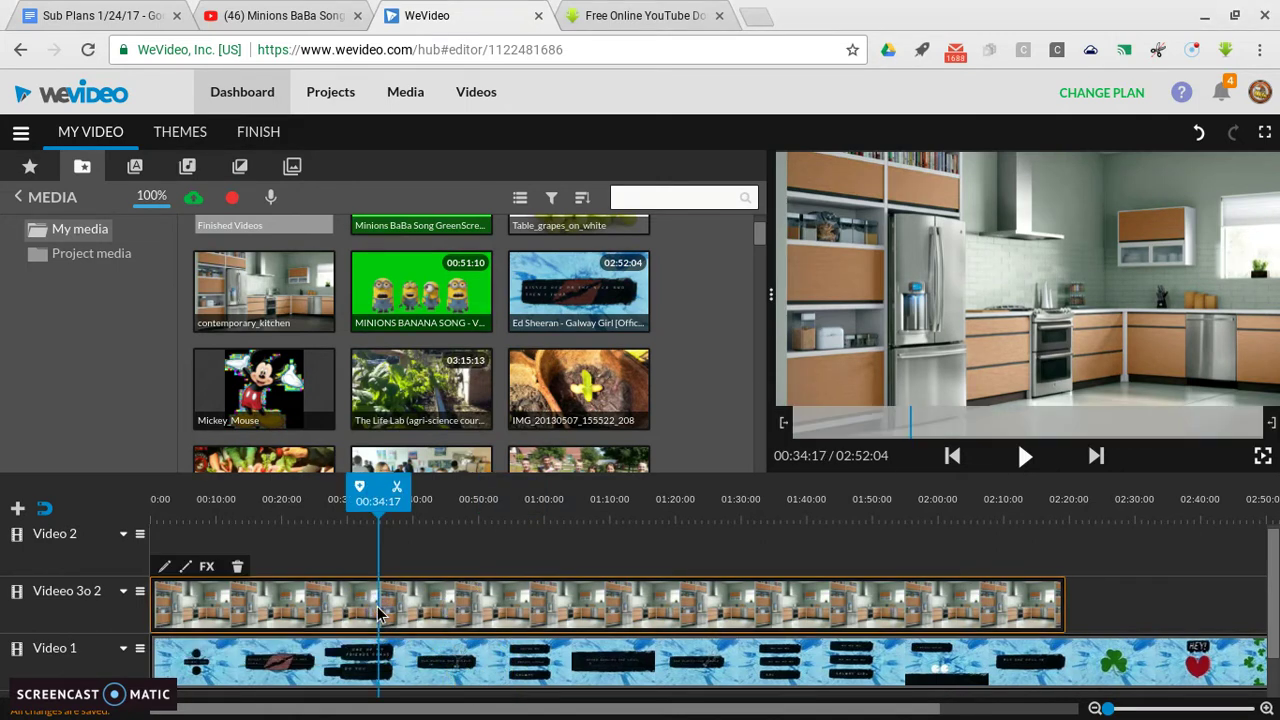
key("Delete")
Try the Mickey_Mouse image on the Videeo 3o 2 track from about 00:08:24, and remove it again
left_click_drag(320, 394, 235, 558)
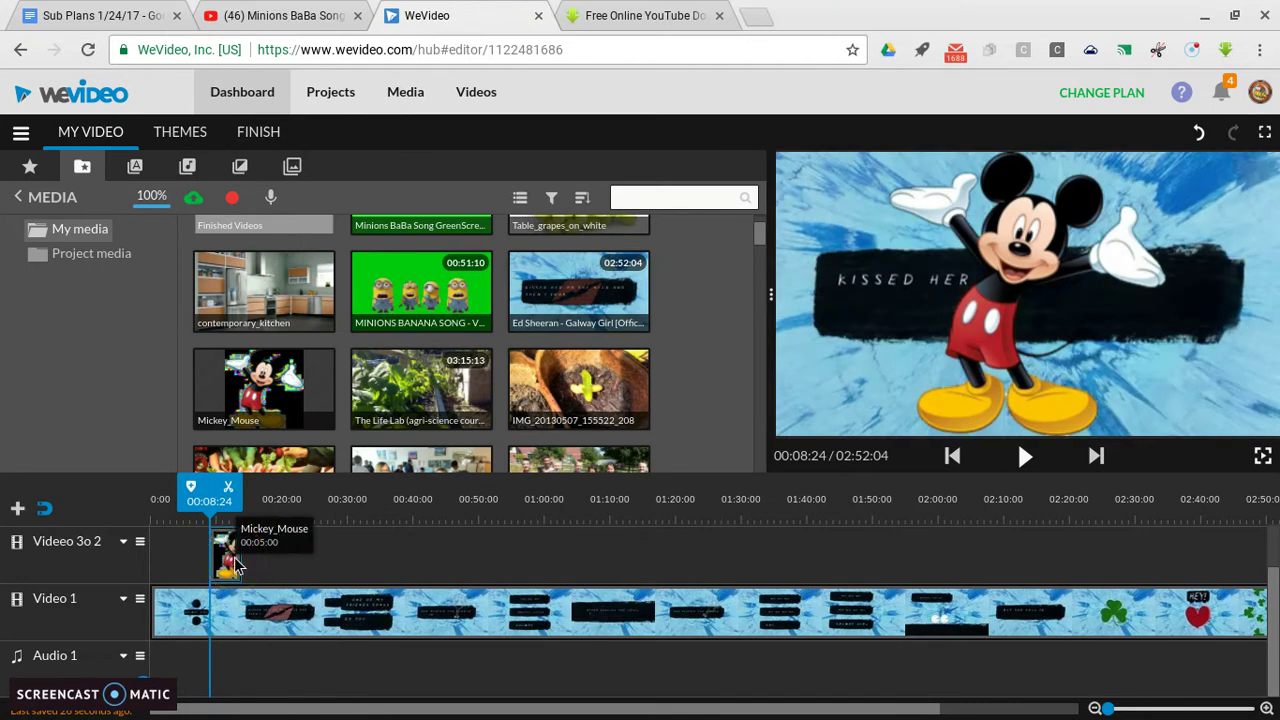
left_click_drag(235, 565, 229, 551)
left_click_drag(462, 462, 490, 450)
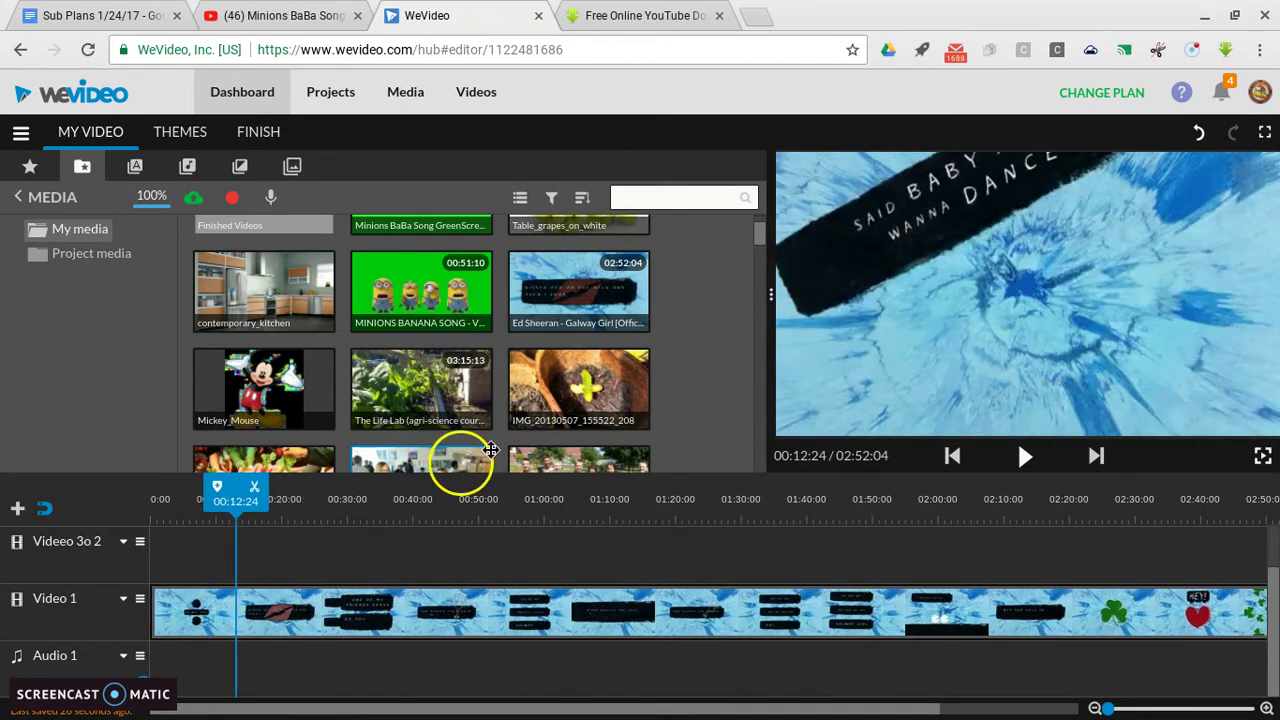
Place the contemporary_kitchen image at the start of the Videeo 3o 2 track and extend it to 01:16:06
scroll(526, 423, "down", 3)
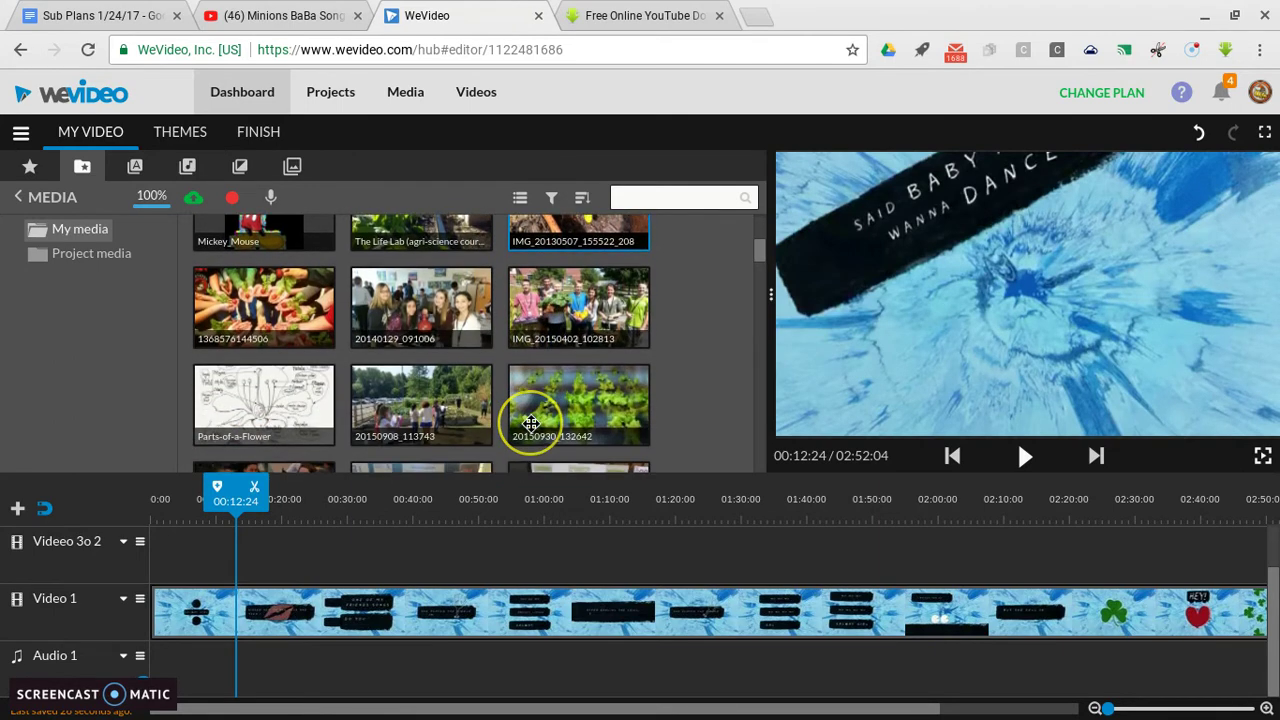
scroll(530, 423, "up", 3)
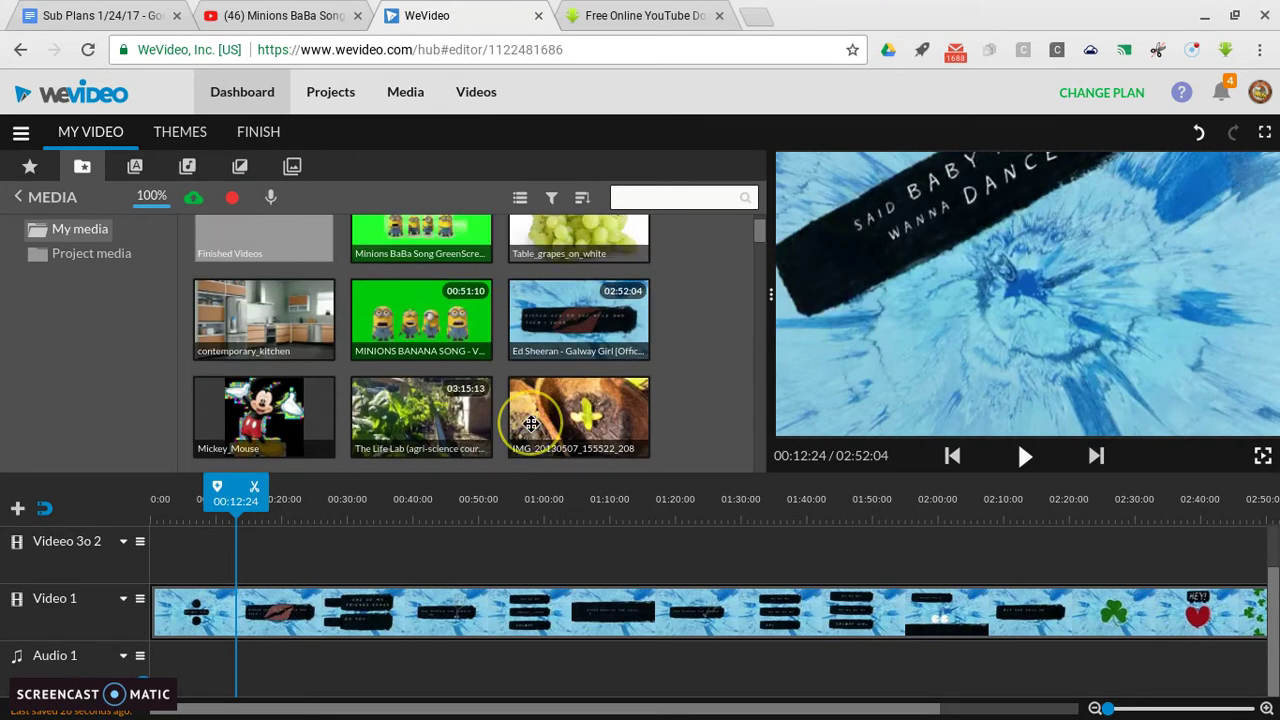
scroll(530, 423, "up", 1)
left_click(320, 371)
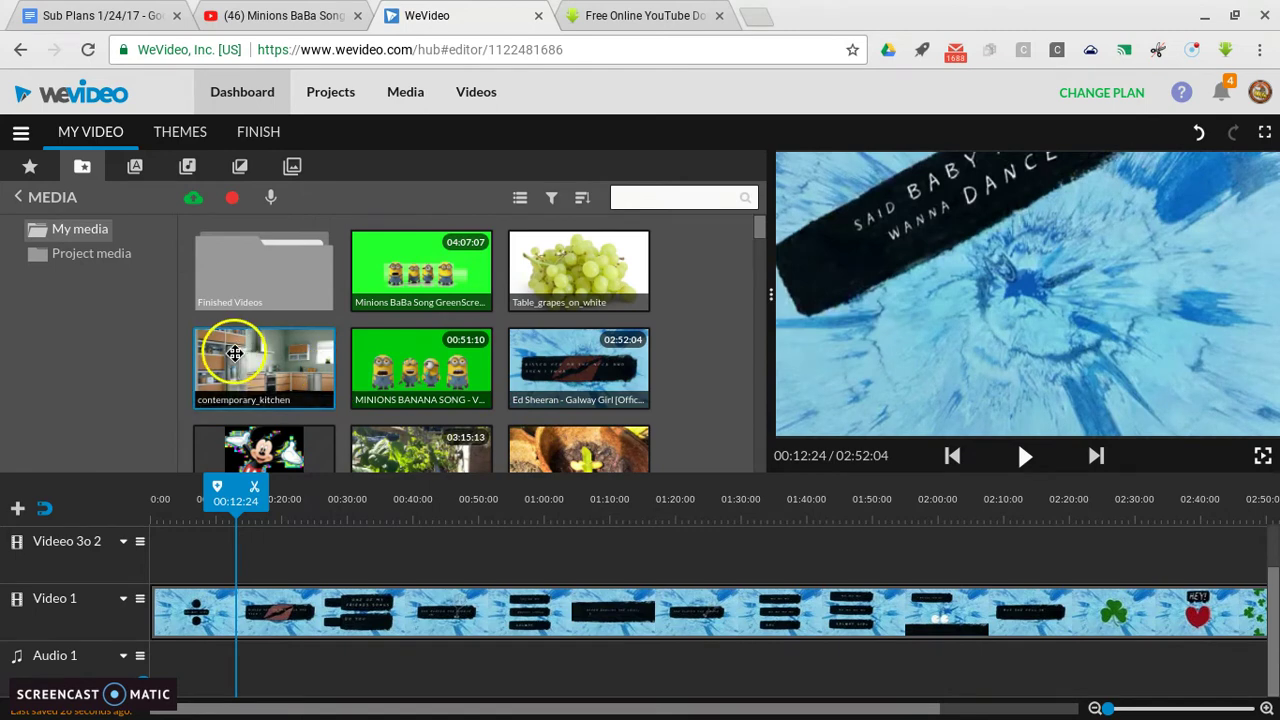
left_click_drag(237, 358, 651, 560)
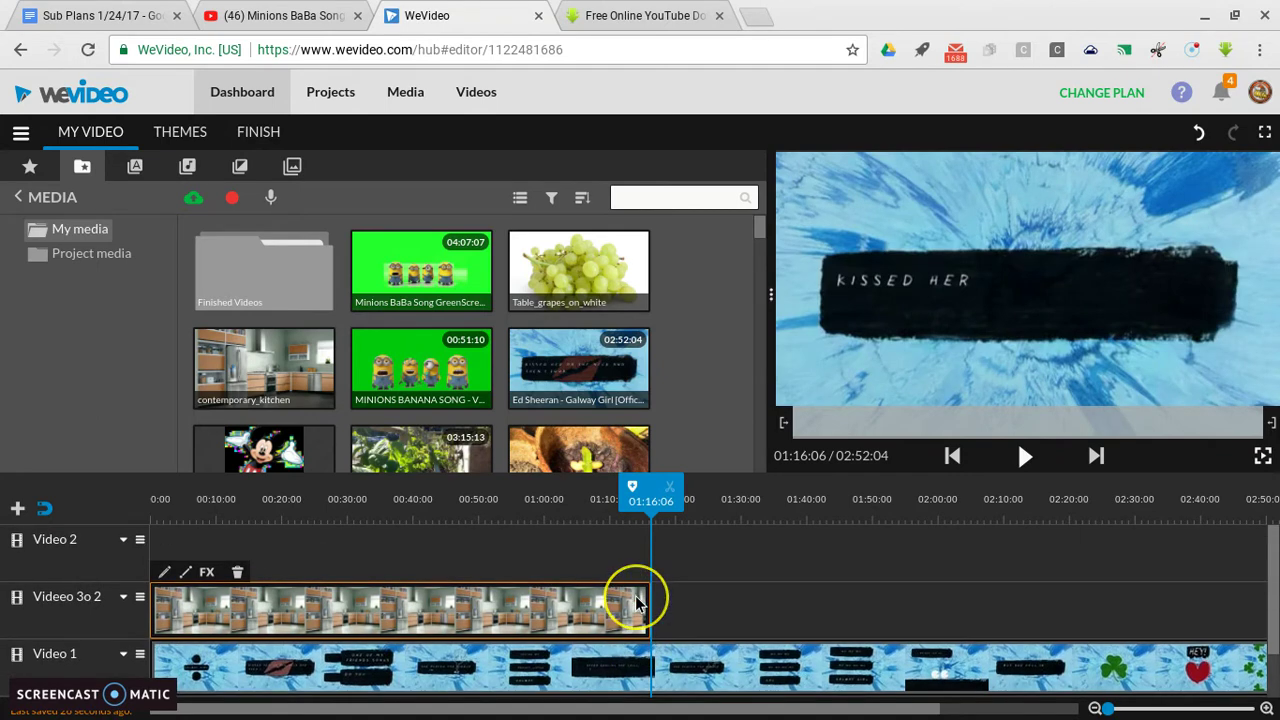
left_click(362, 551)
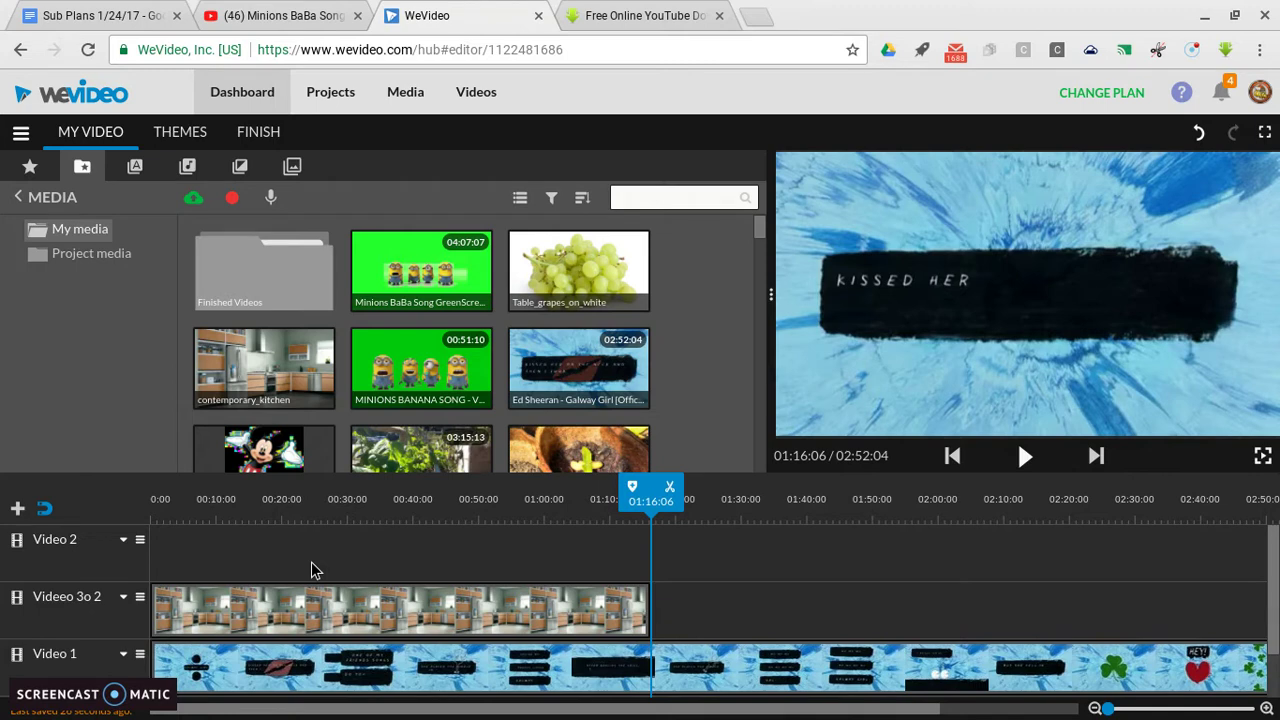
left_click(306, 593)
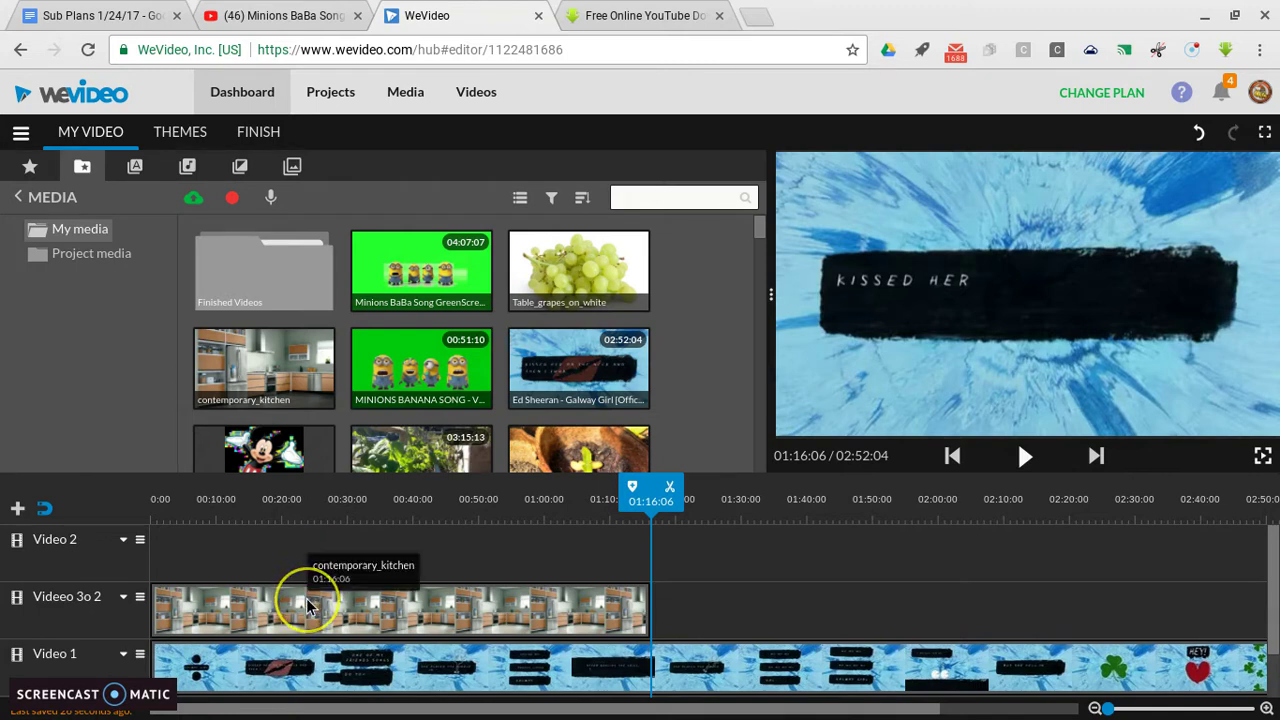
left_click(328, 580)
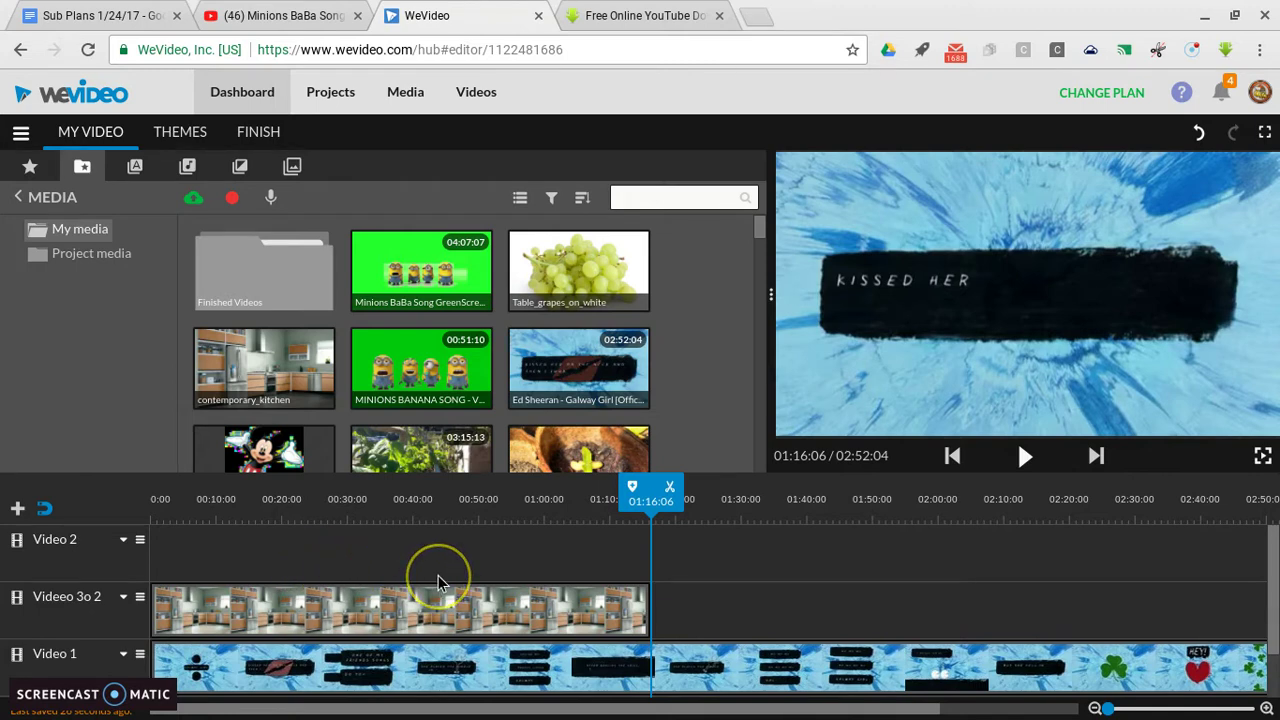
Try a Line wipe - Title text near the start of the Video 2 track, and delete it again
left_click(137, 172)
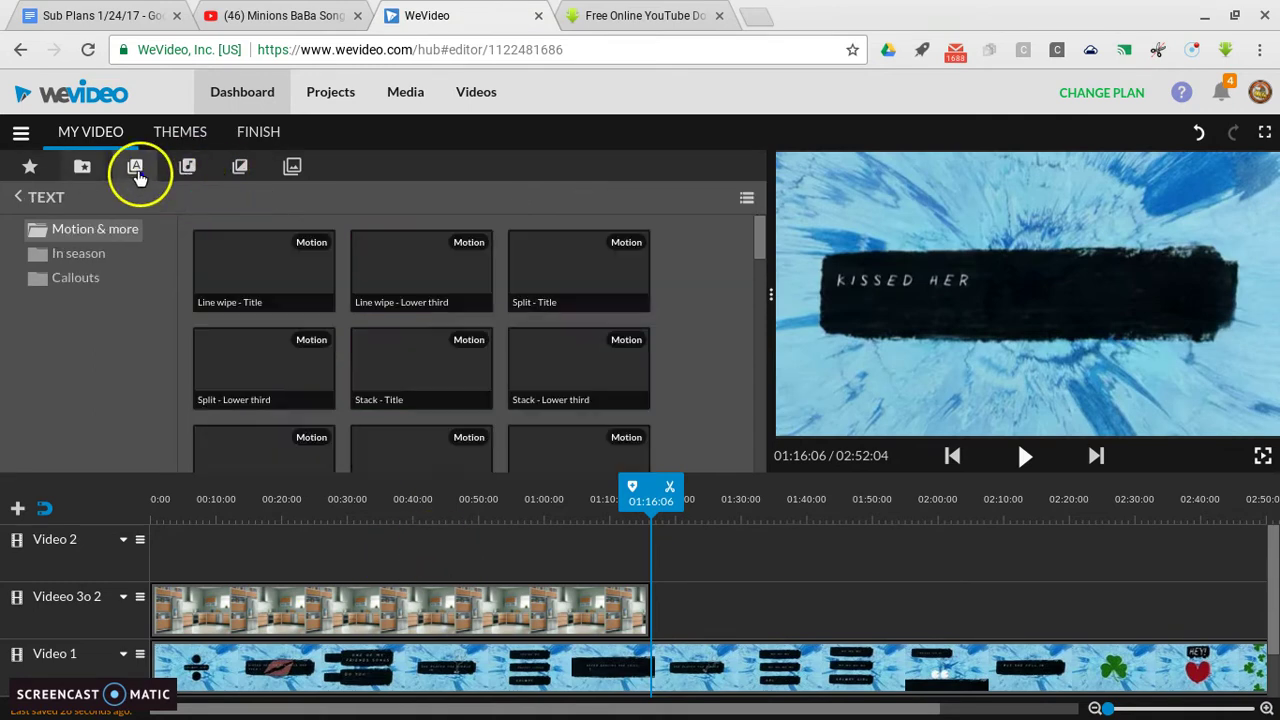
left_click(283, 274)
left_click_drag(283, 274, 200, 565)
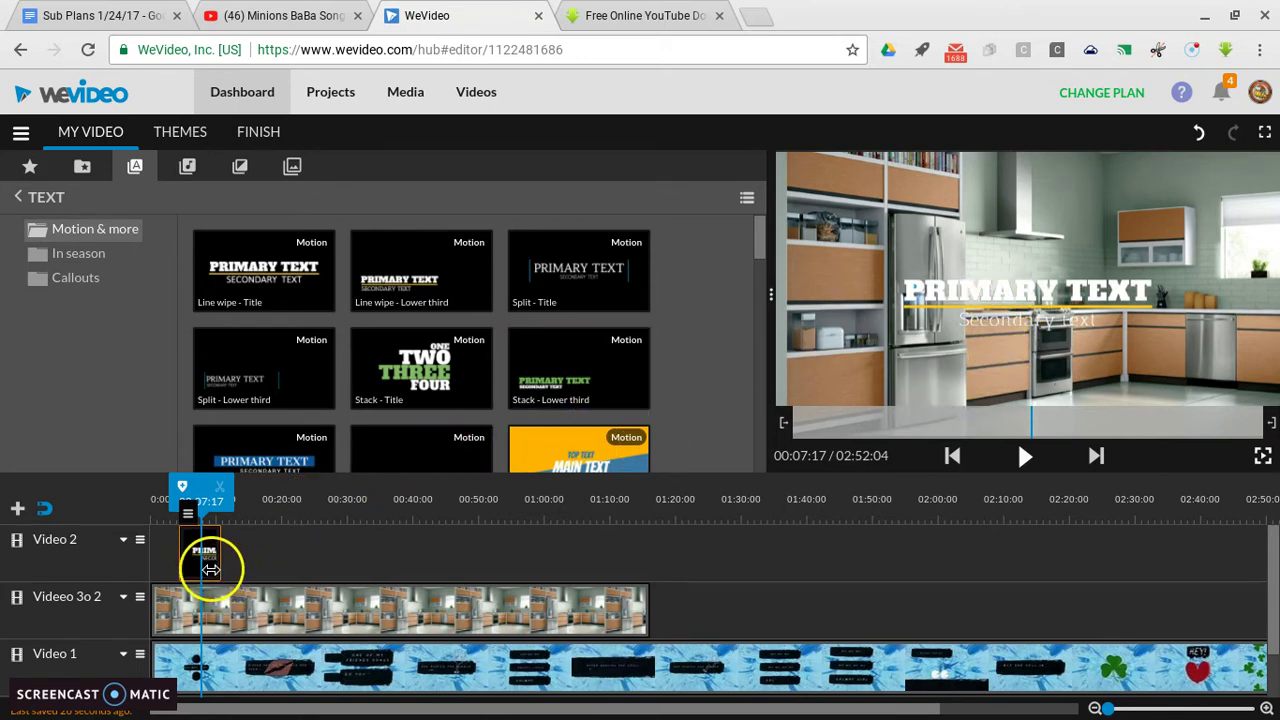
key("Delete")
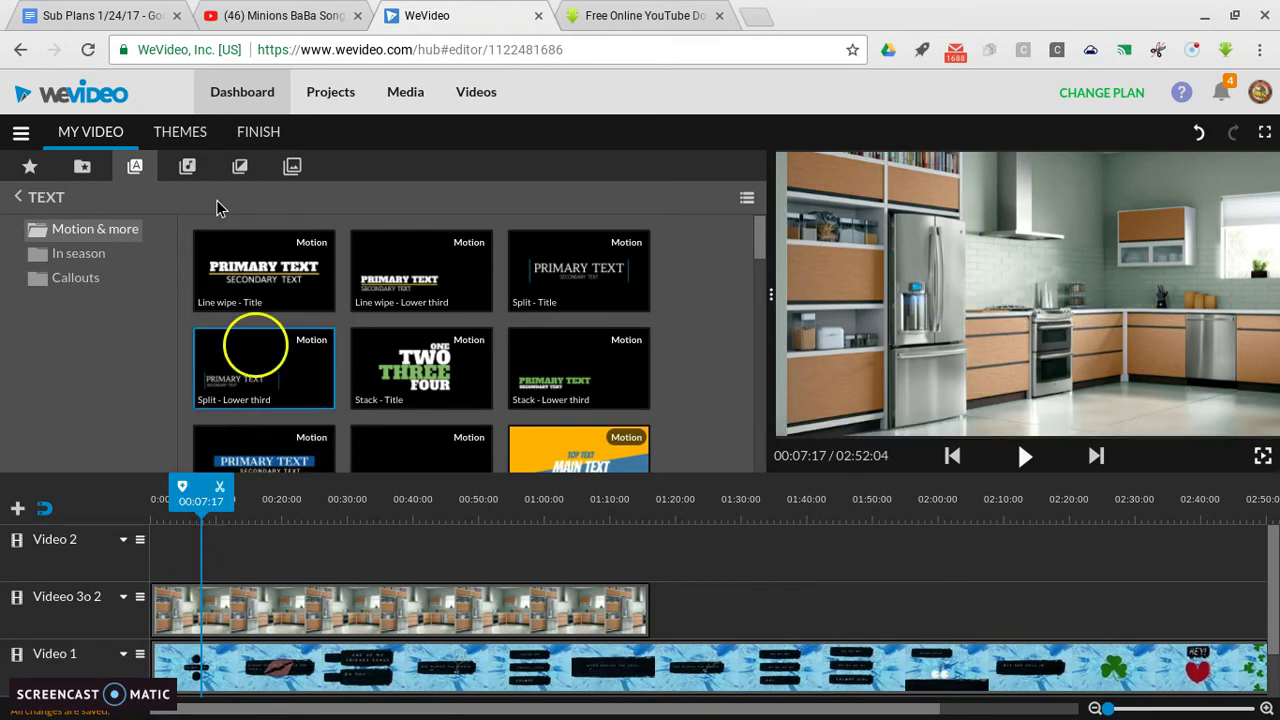
Place the MINIONS BANANA SONG green-screen clip from My media at the start of the Video 2 track
left_click(83, 170)
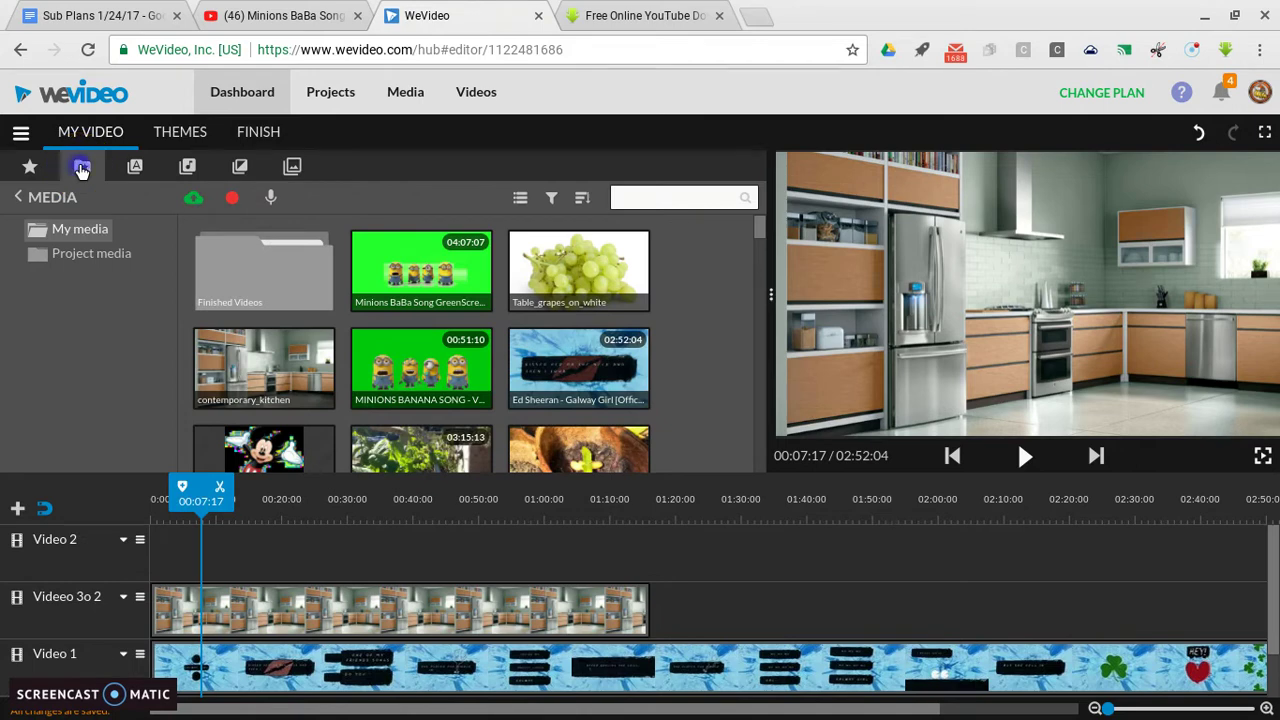
left_click(386, 360)
left_click_drag(386, 360, 176, 550)
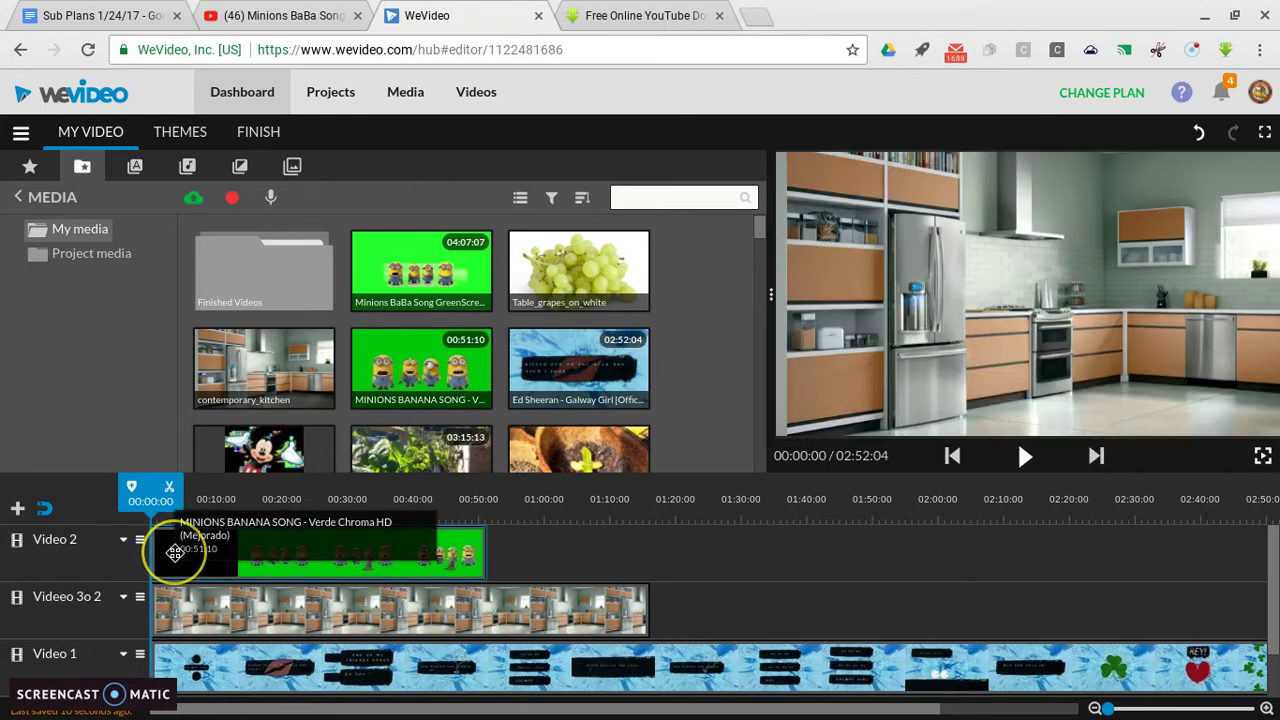
left_click(430, 298)
left_click_drag(430, 298, 329, 277)
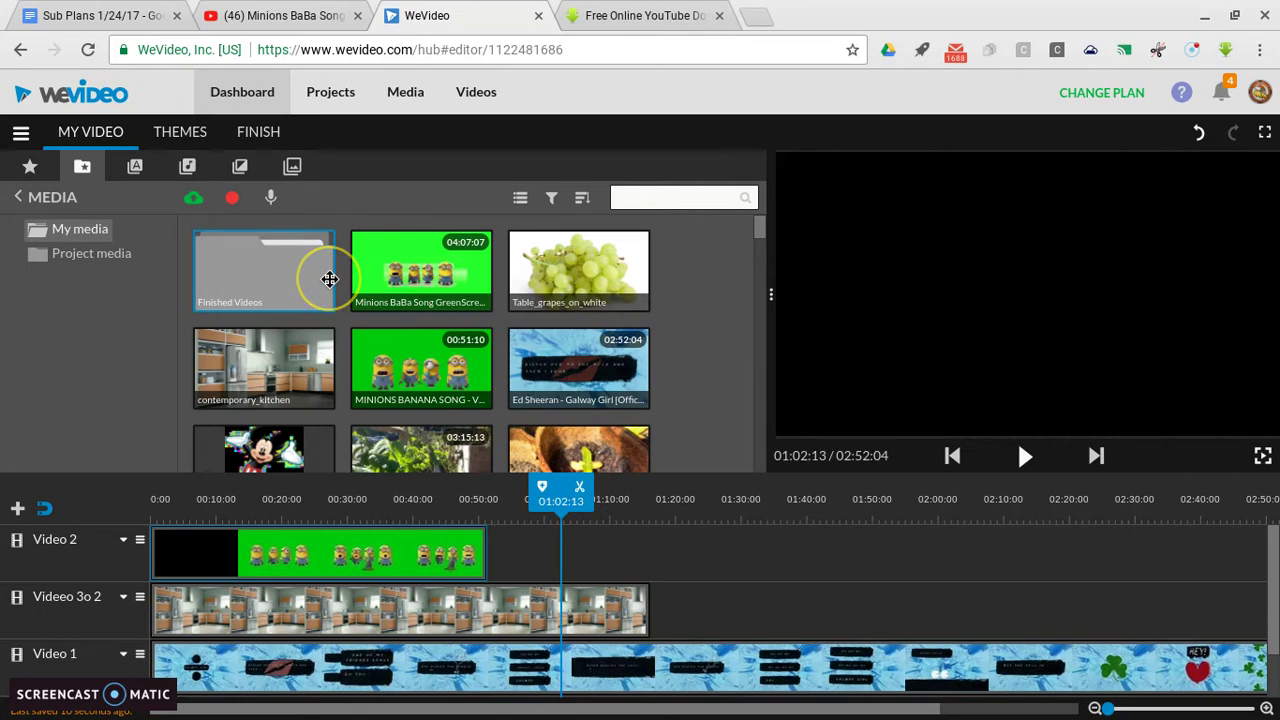
Open the MINIONS BANANA SONG clip on Video 2 for editing and mute its audio
left_click(236, 558)
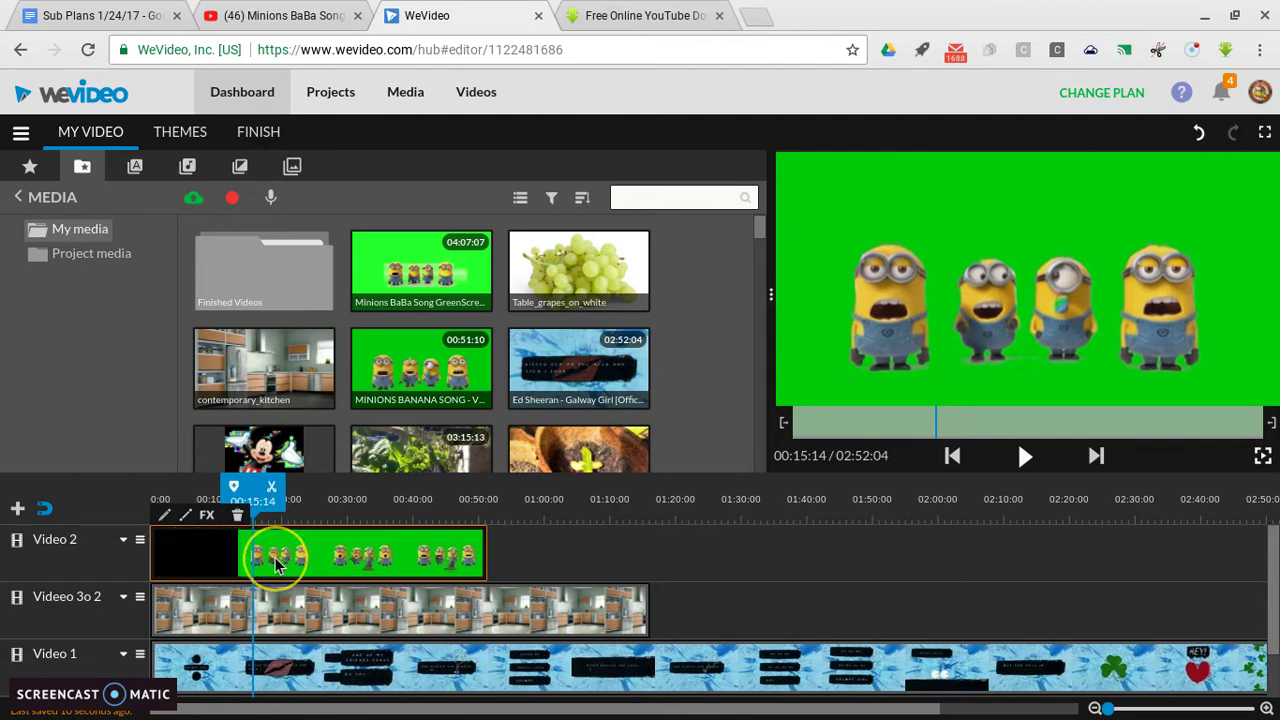
double_click(328, 557)
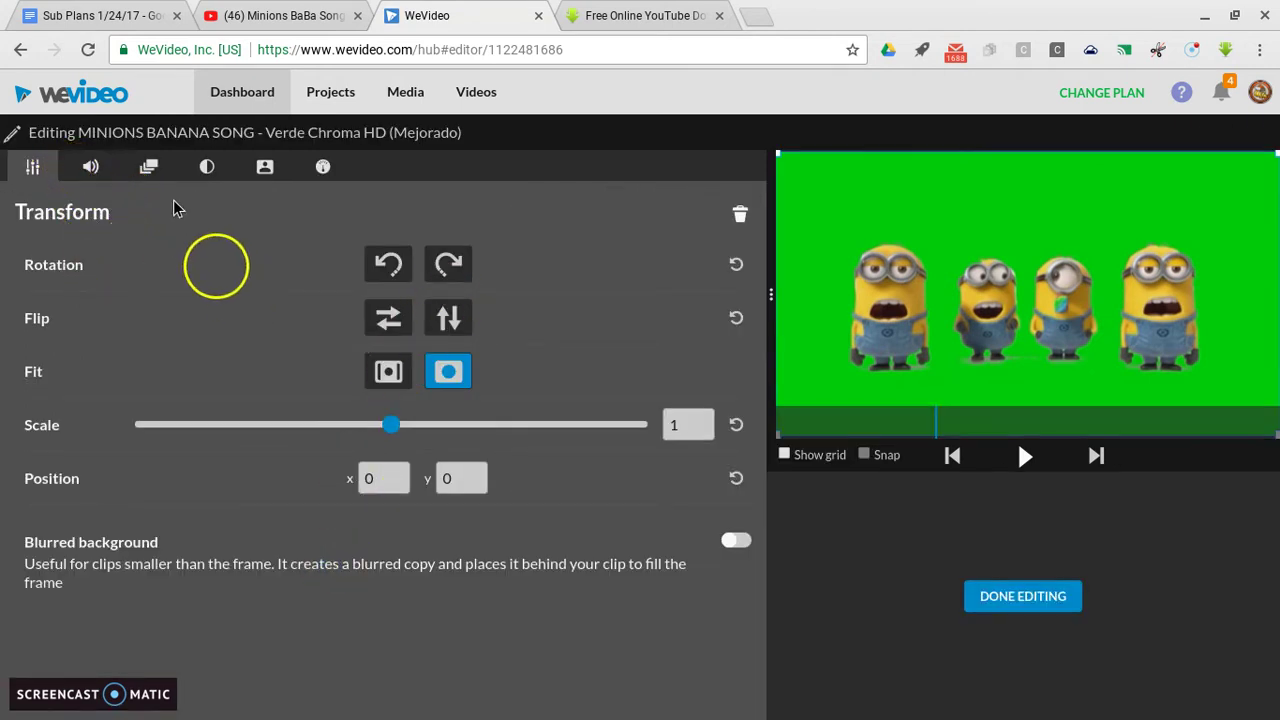
left_click(91, 170)
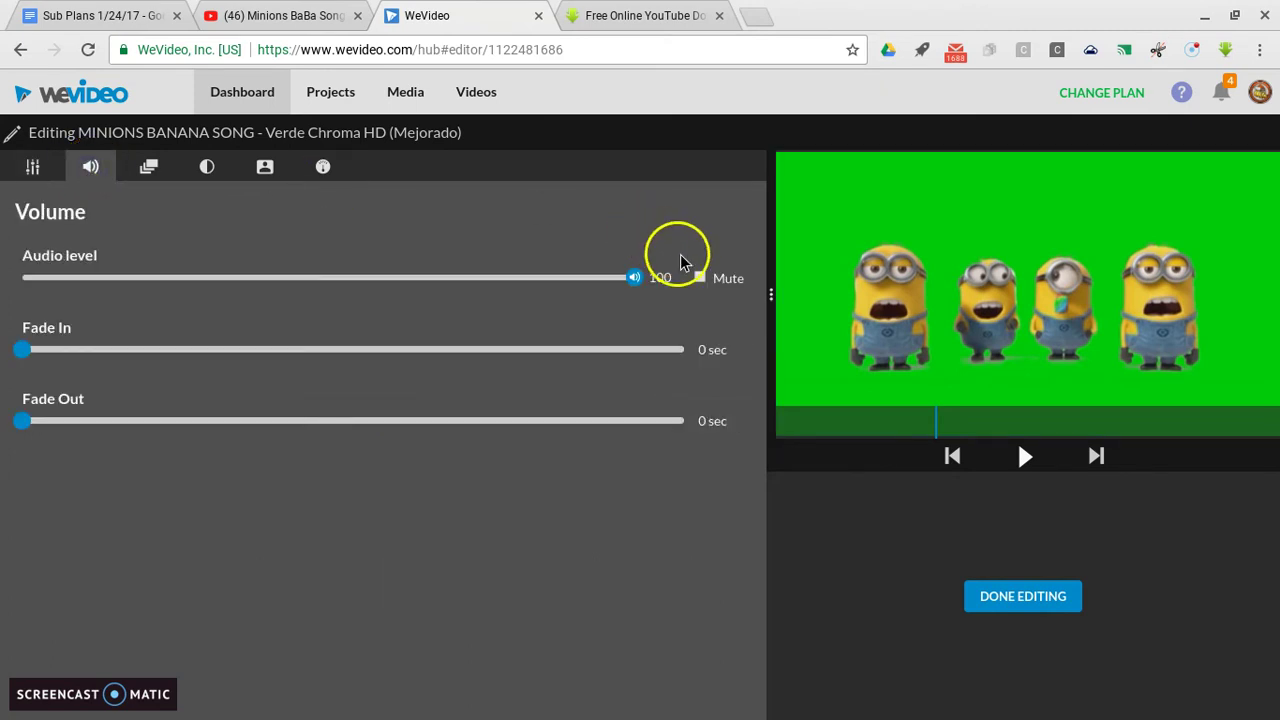
left_click(699, 278)
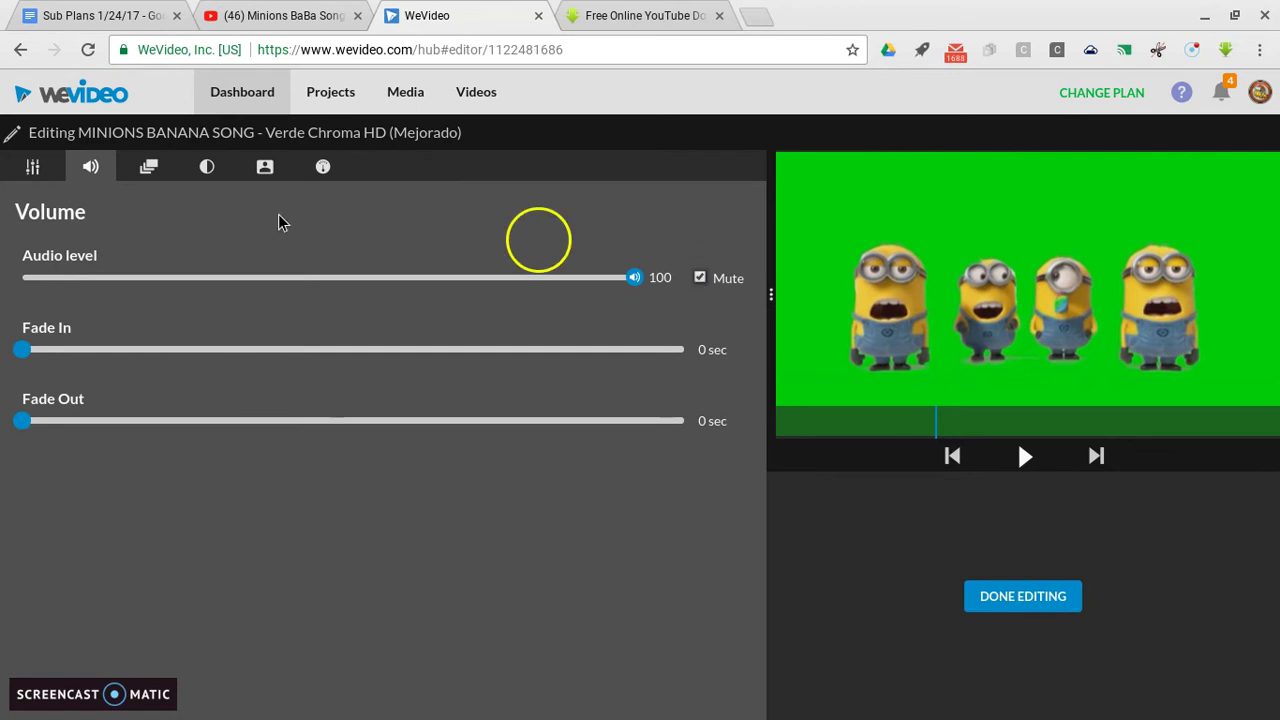
Shift the clip's animation start position to x 264, y 164, and key out its green background with color 00ca0a
left_click(148, 168)
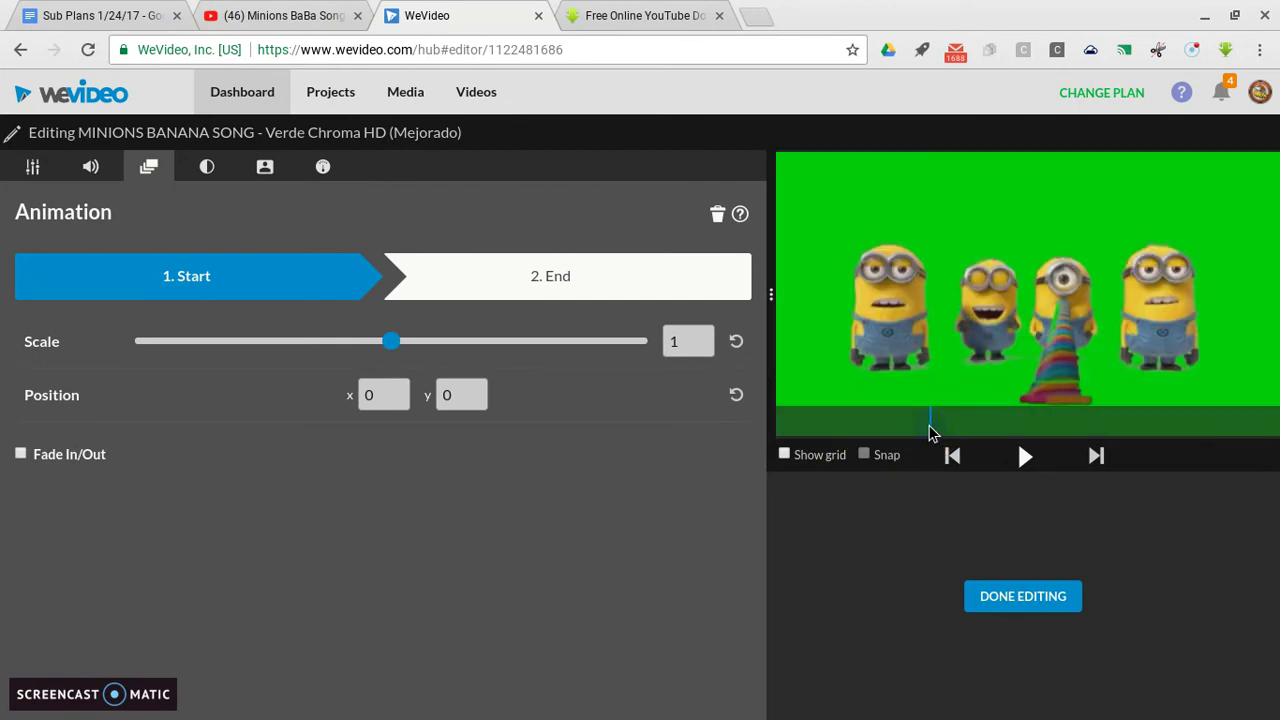
left_click_drag(969, 331, 1040, 372)
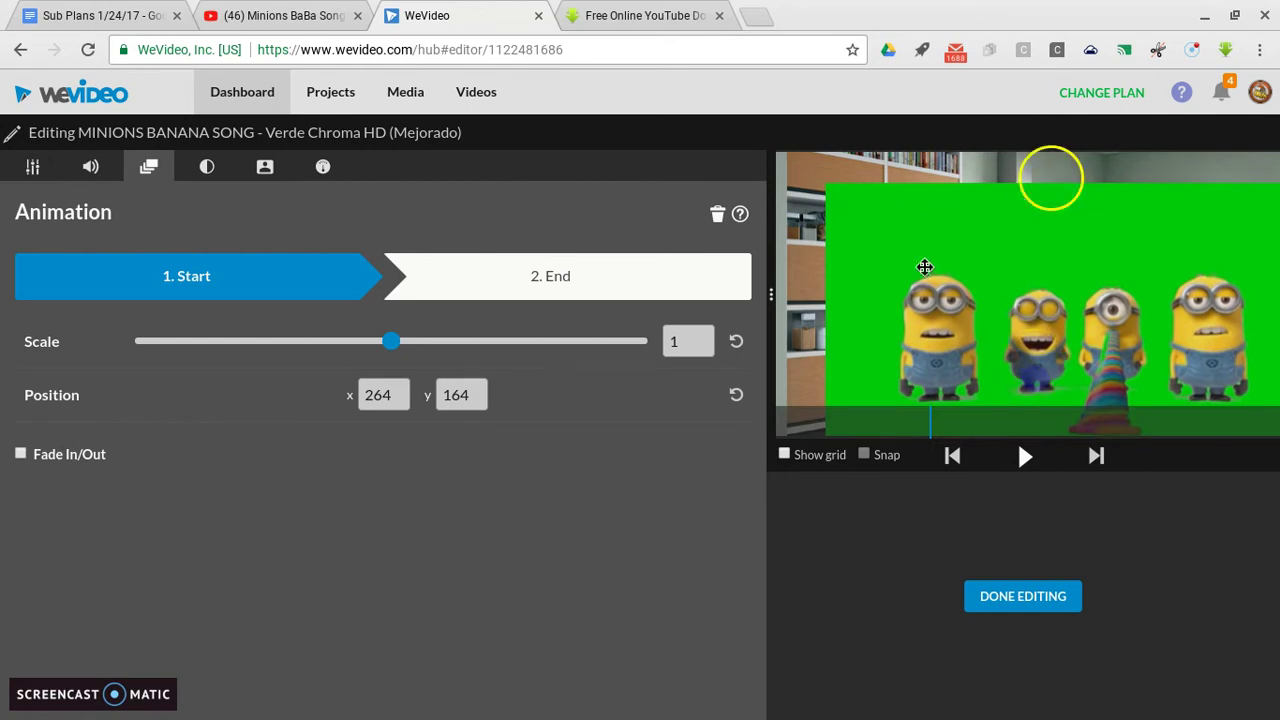
left_click(265, 170)
left_click(232, 264)
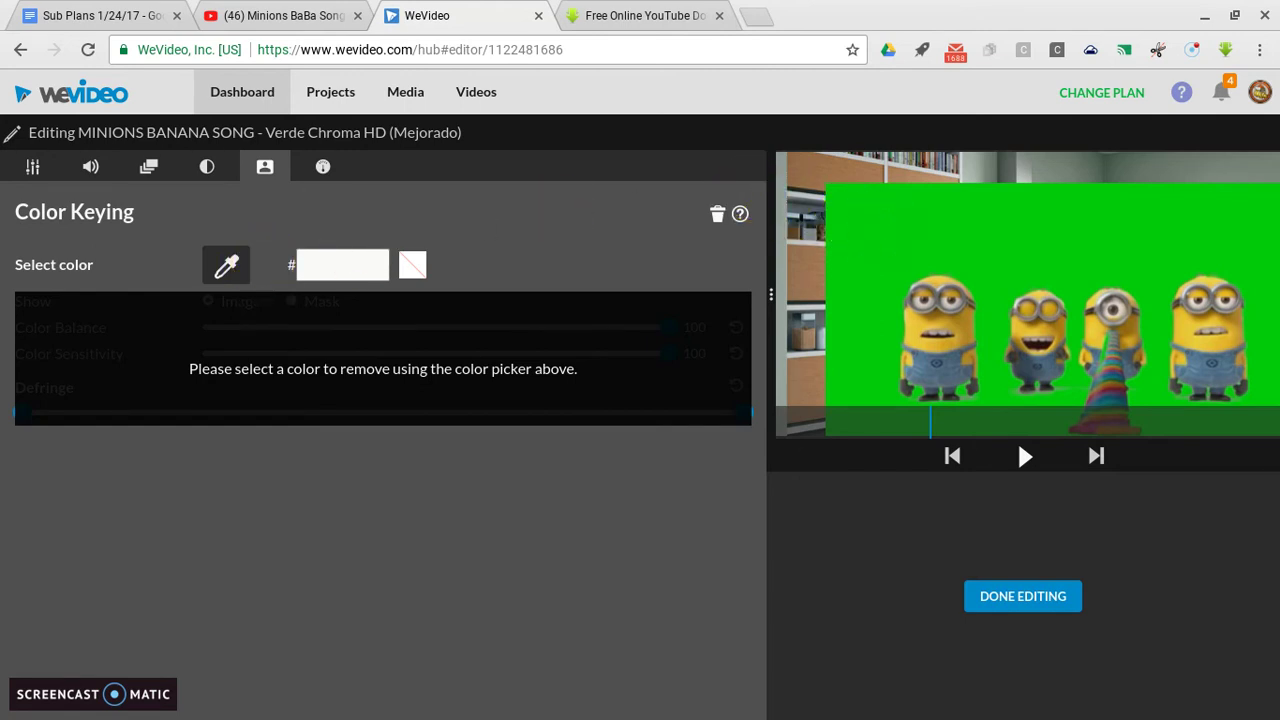
left_click(884, 231)
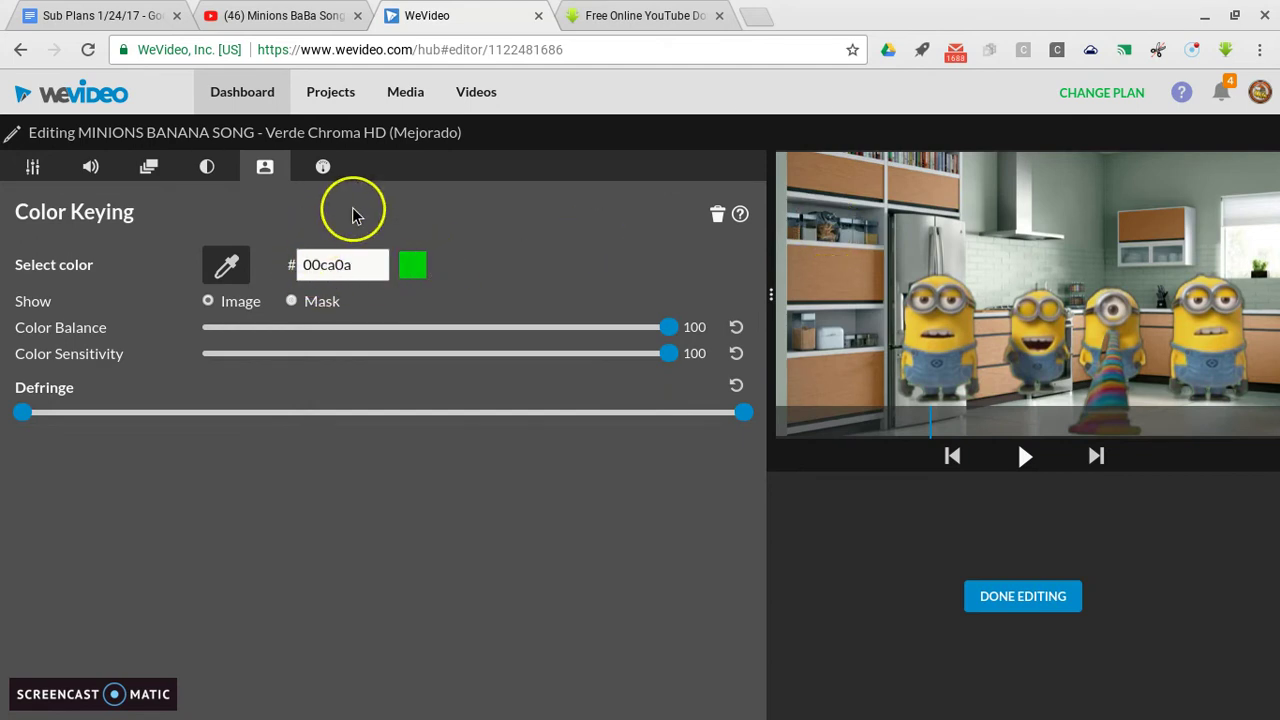
Move the clip's animation start position to x 438, y 321 and finish editing the clip
left_click(148, 174)
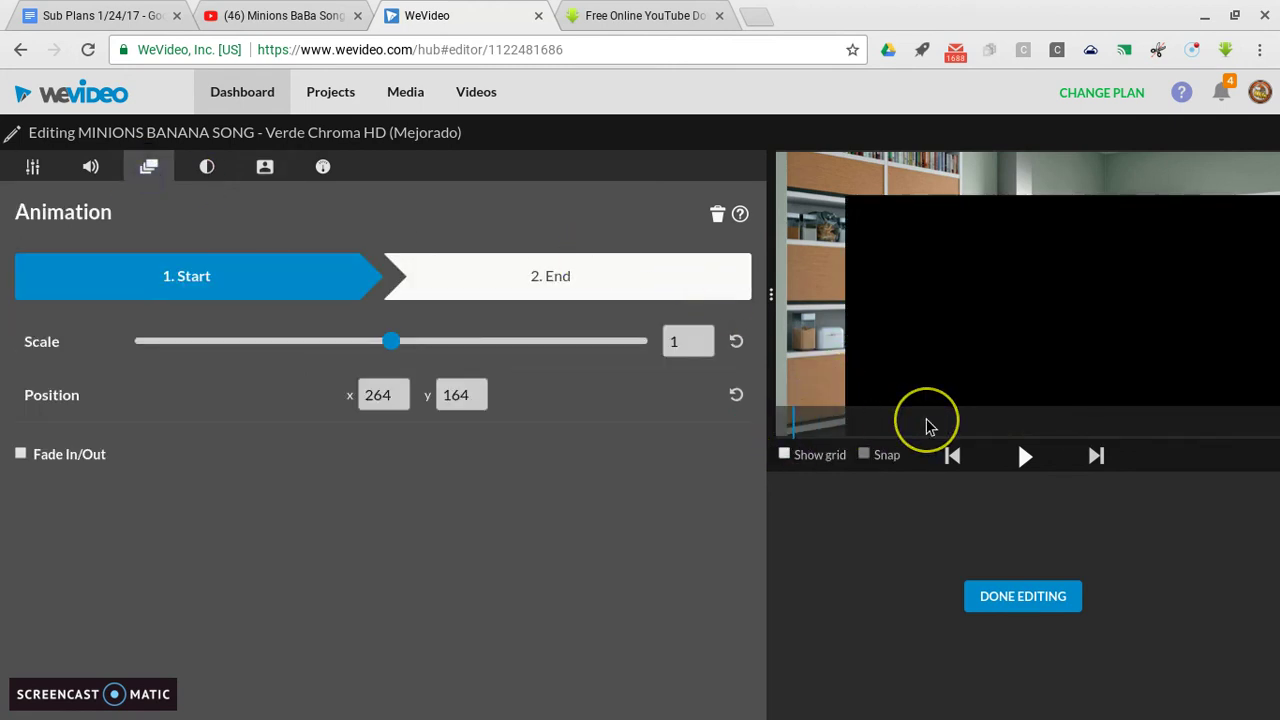
left_click_drag(928, 425, 1011, 397)
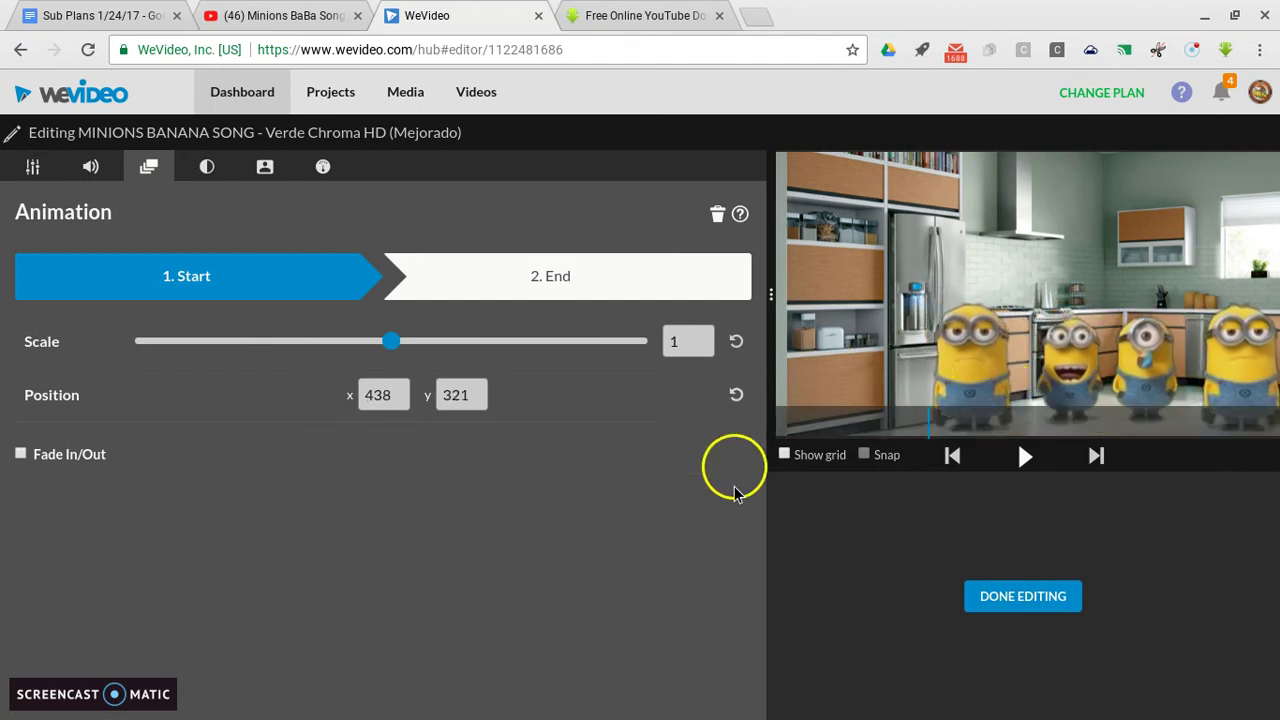
left_click(994, 596)
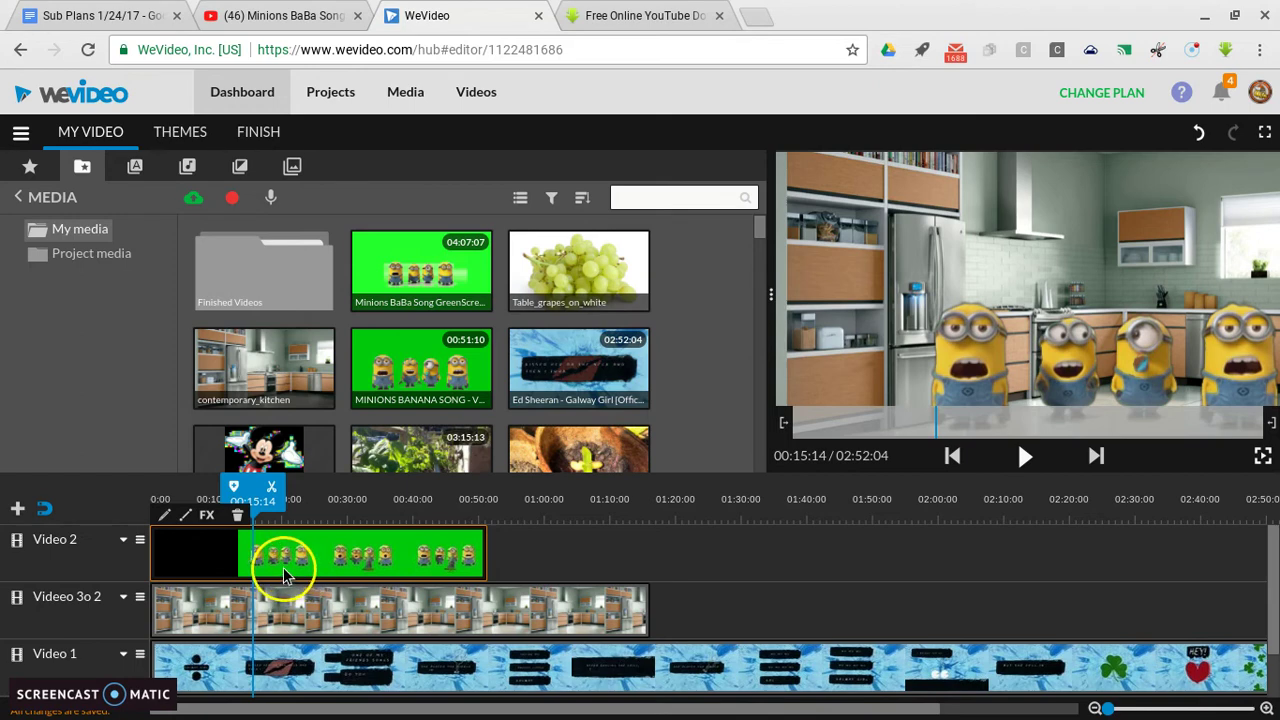
Shift the MINIONS BANANA SONG clip on Video 2 to start at 00:04:14, and split it at 00:09:03
left_click_drag(283, 575, 314, 565)
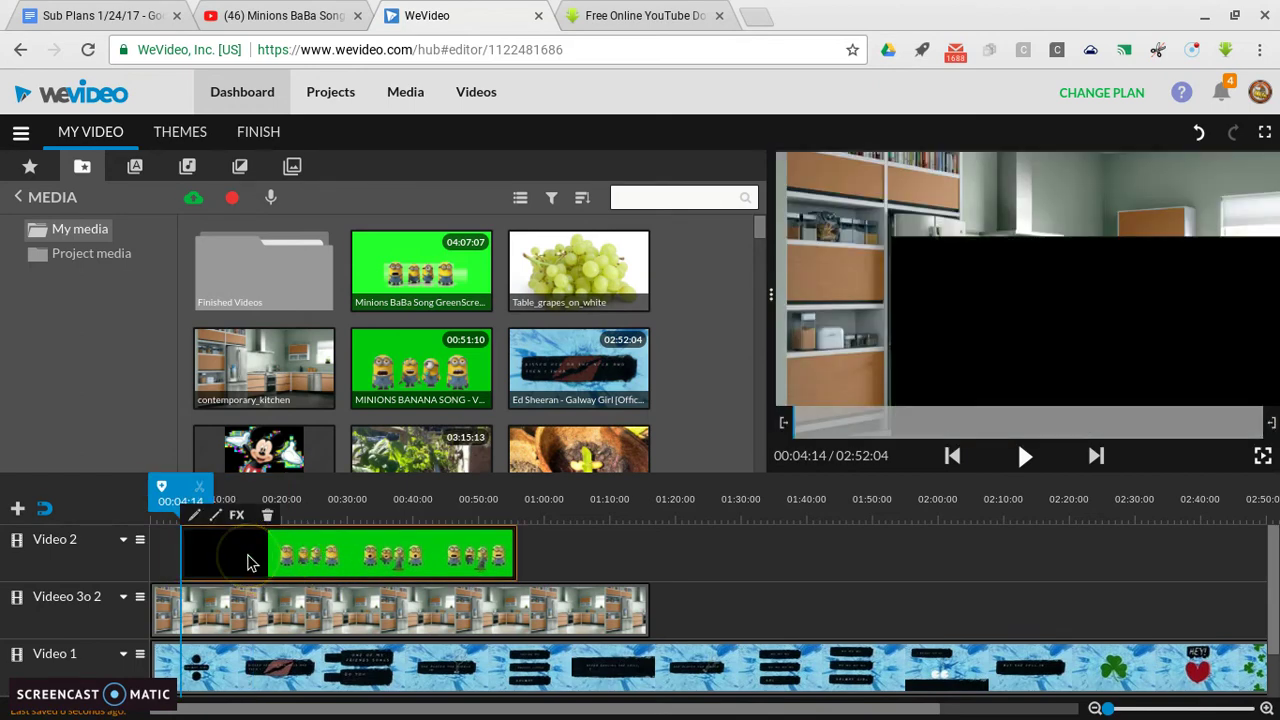
left_click_drag(178, 487, 207, 508)
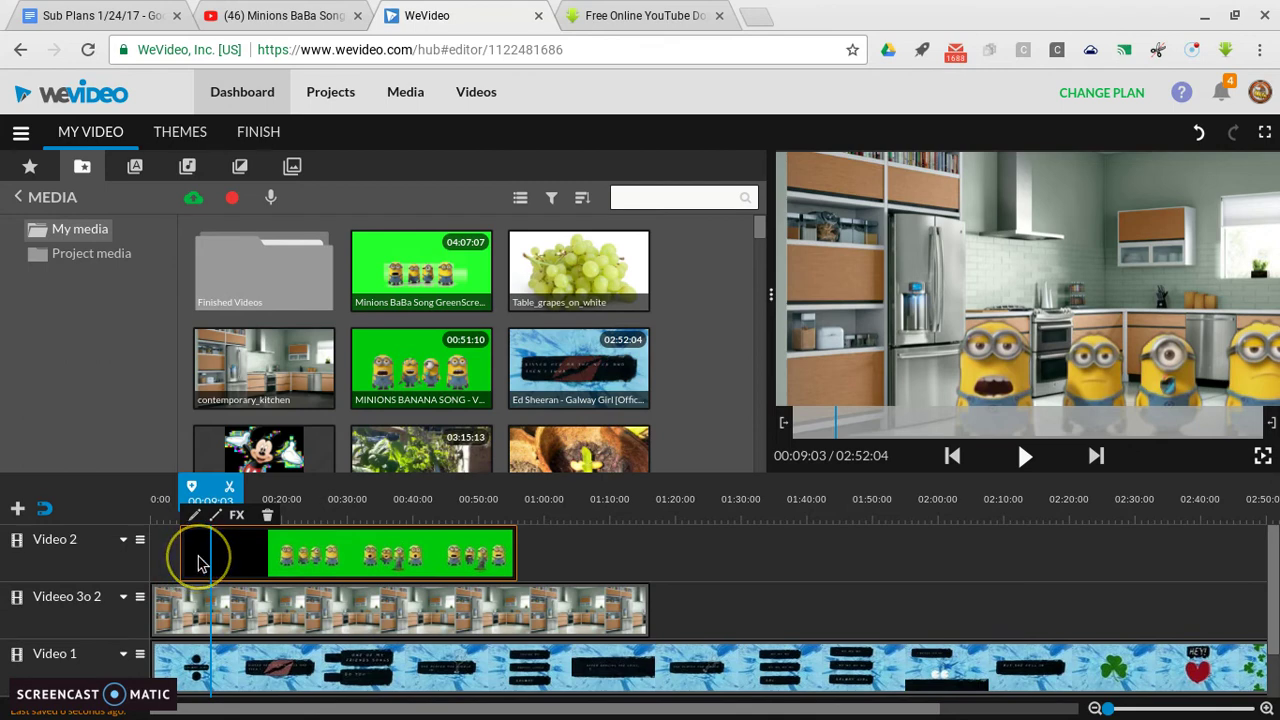
left_click(229, 490)
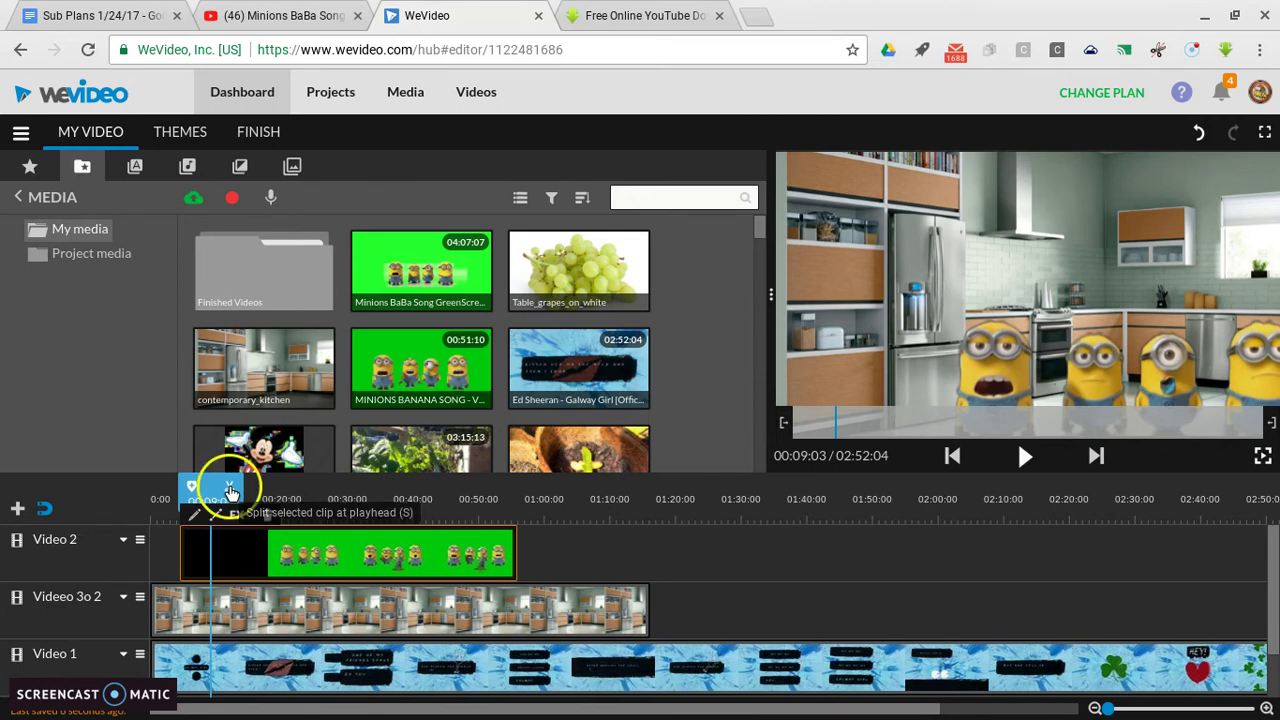
Delete the short black intro segment before the split in the MINIONS BANANA SONG clip on Video 2
left_click(245, 565)
left_click(198, 560)
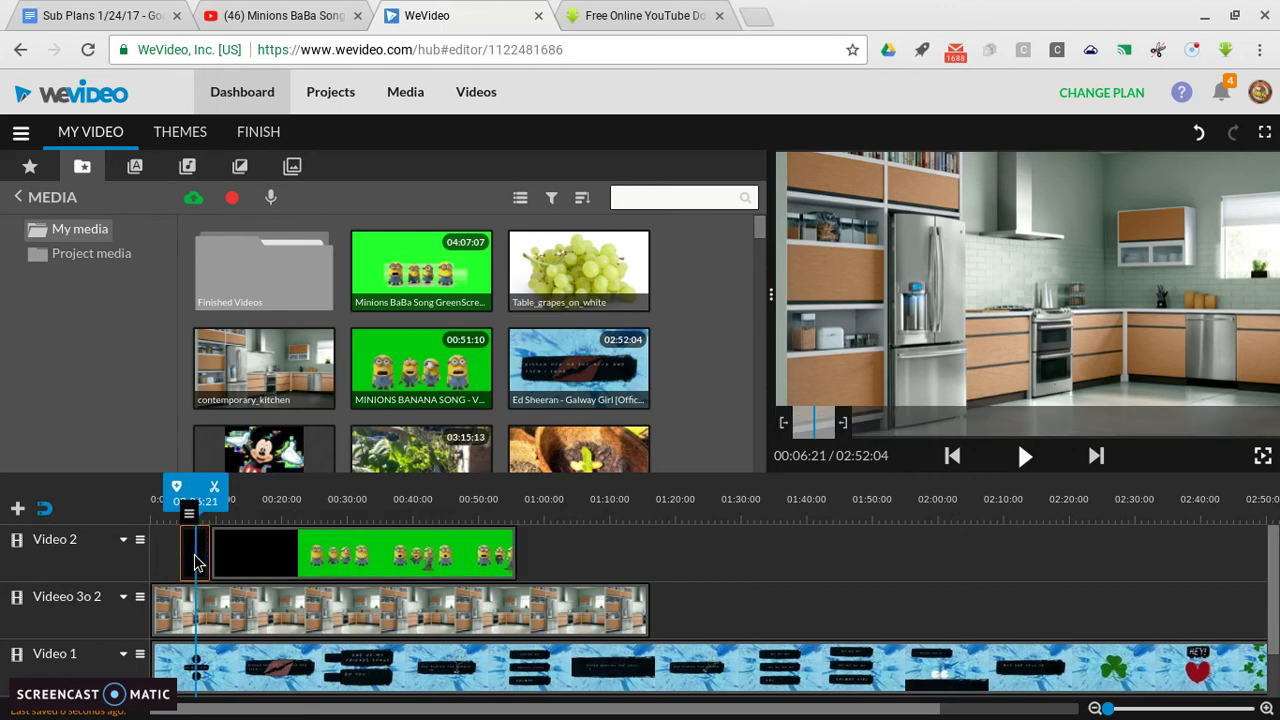
left_click(51, 488)
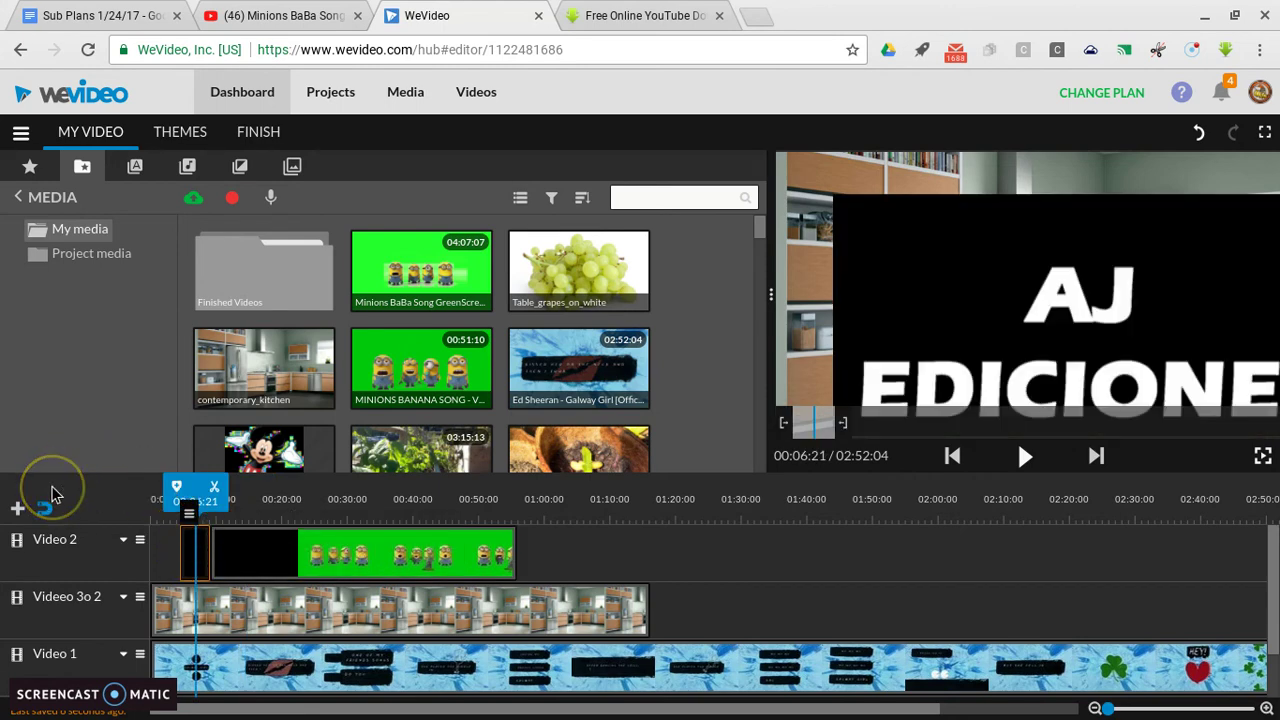
key("Delete")
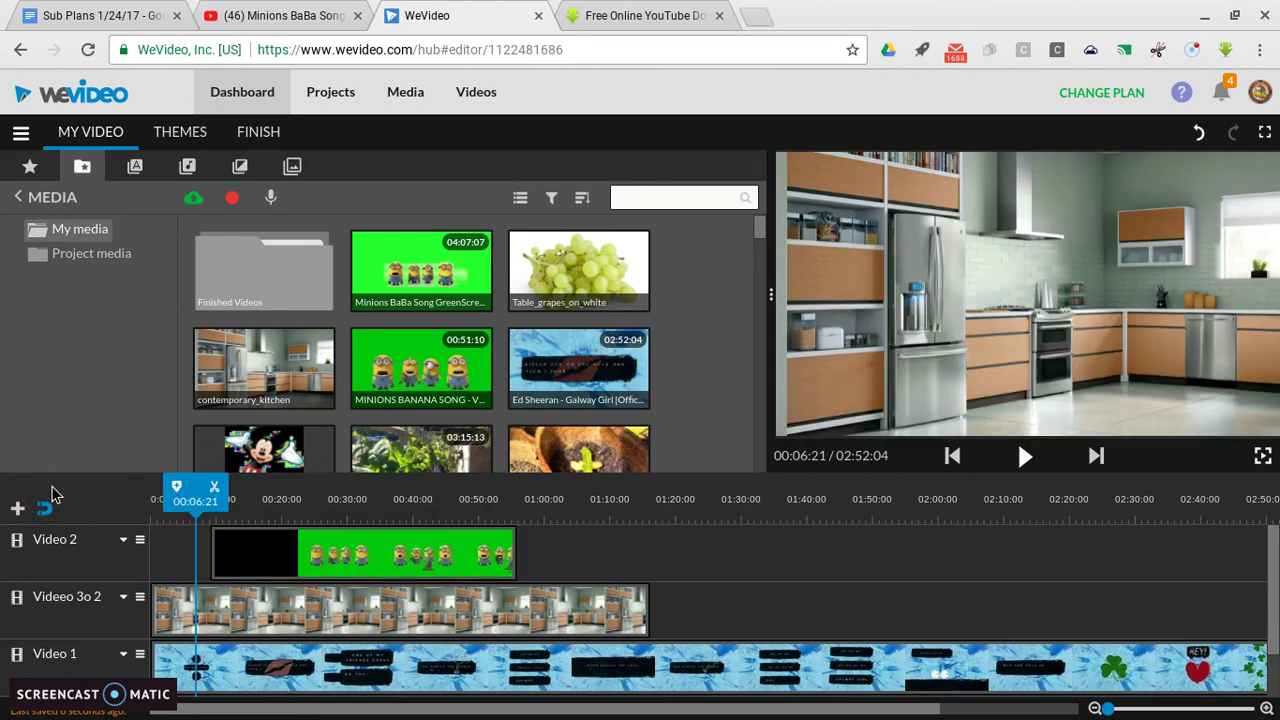
Move the remaining Minions clip on Video 2 to start at 00:06:13, and preview playback from 00:03:20 at a lower system volume
left_click(229, 564)
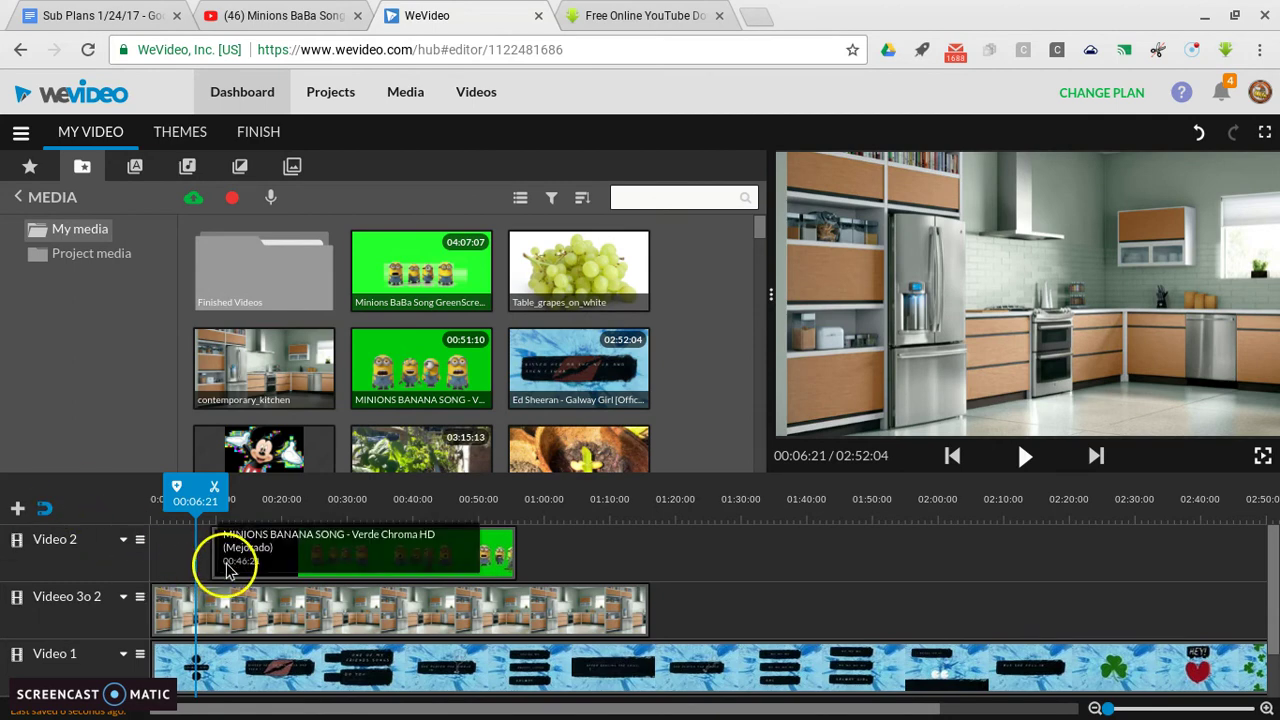
left_click_drag(229, 564, 213, 564)
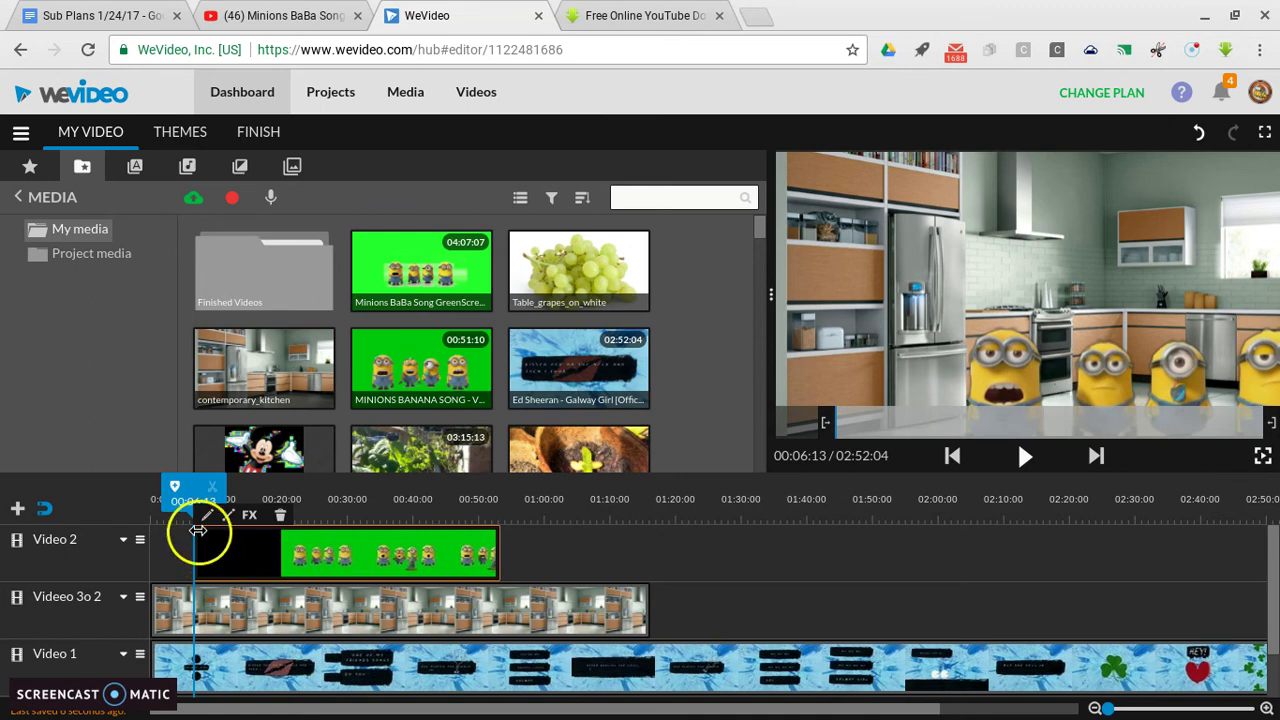
left_click_drag(189, 497, 163, 493)
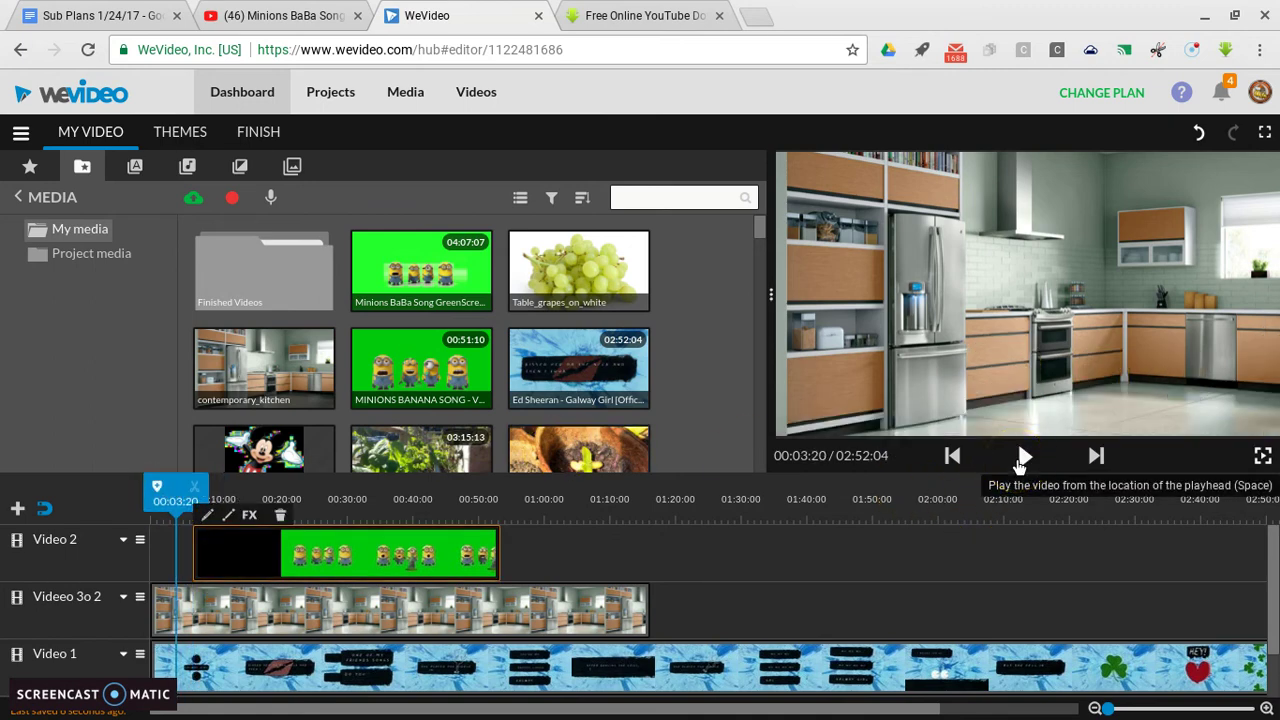
key("XF86AudioLowerVolume")
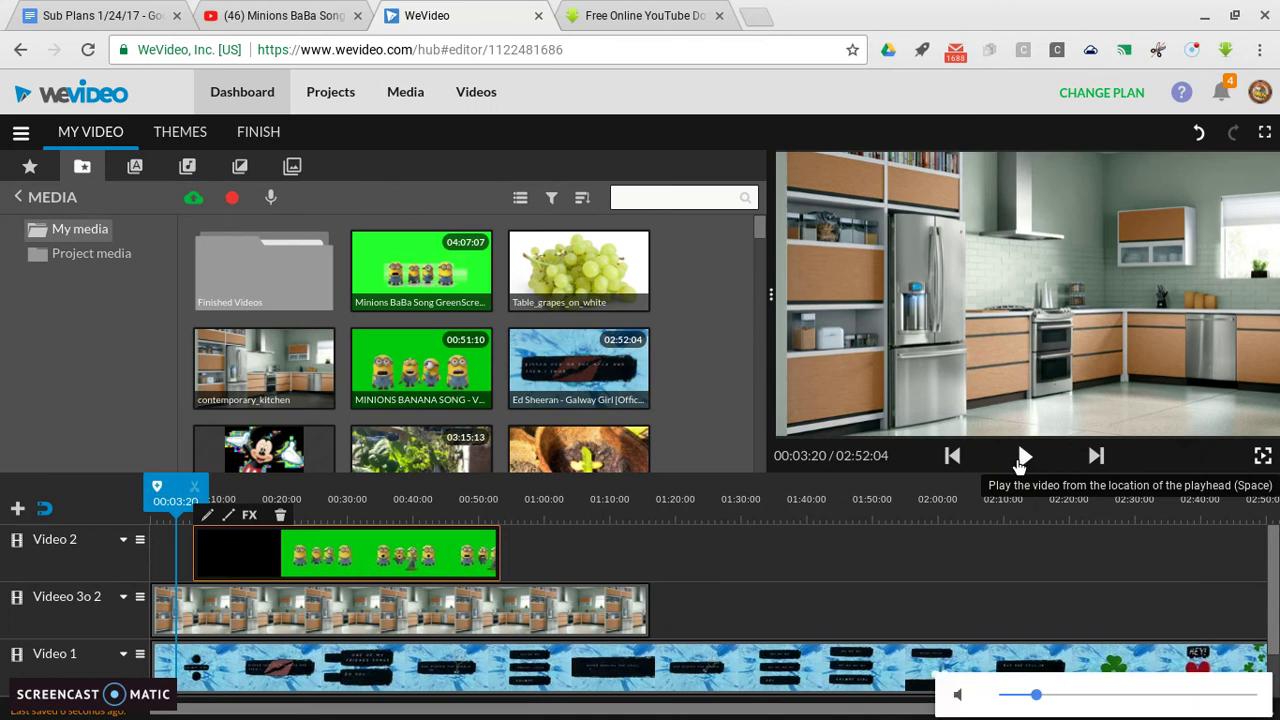
left_click(1022, 460)
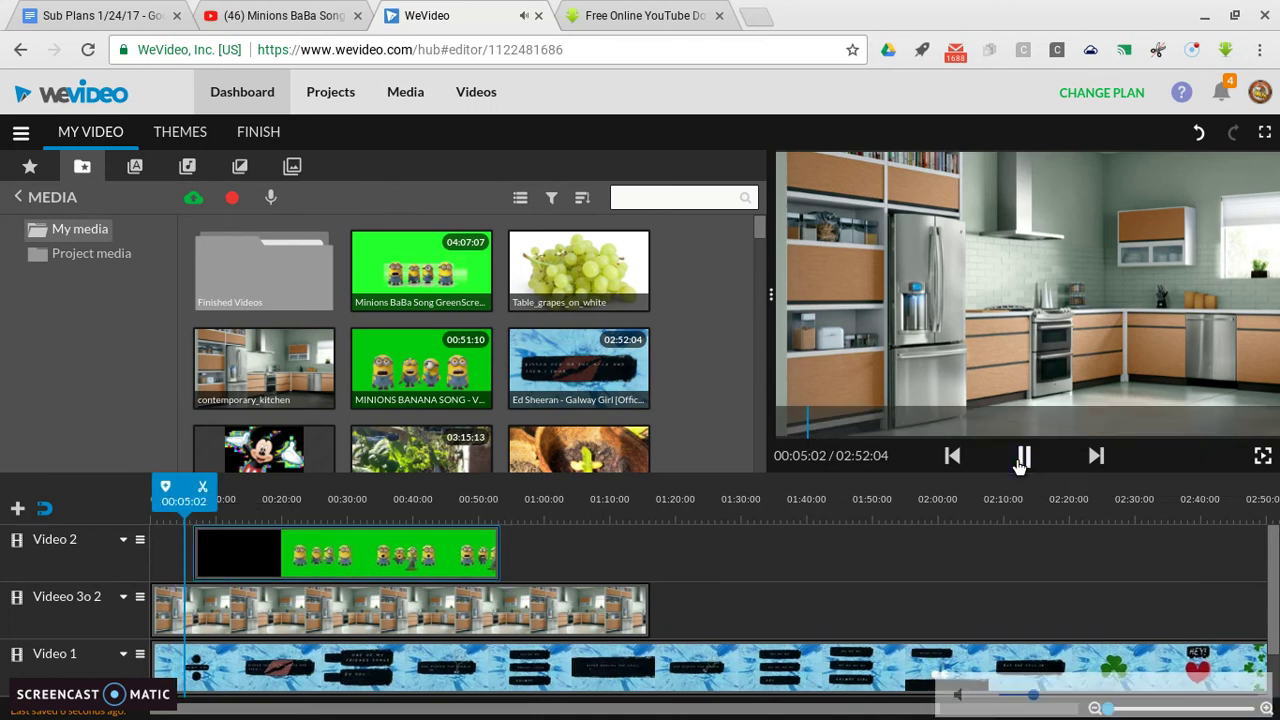
left_click(1022, 460)
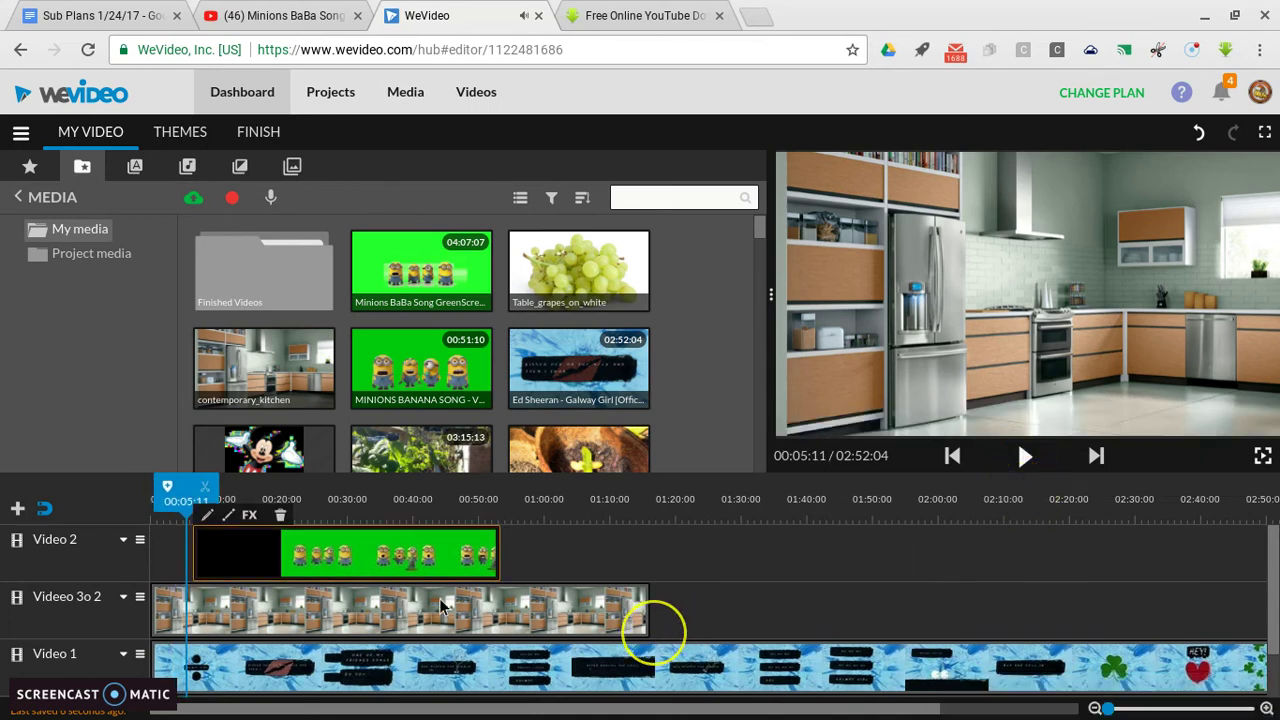
Shift the remaining Minions clip on Video 2 to start at 00:02:13, and preview playback from that point
left_click_drag(323, 556, 297, 568)
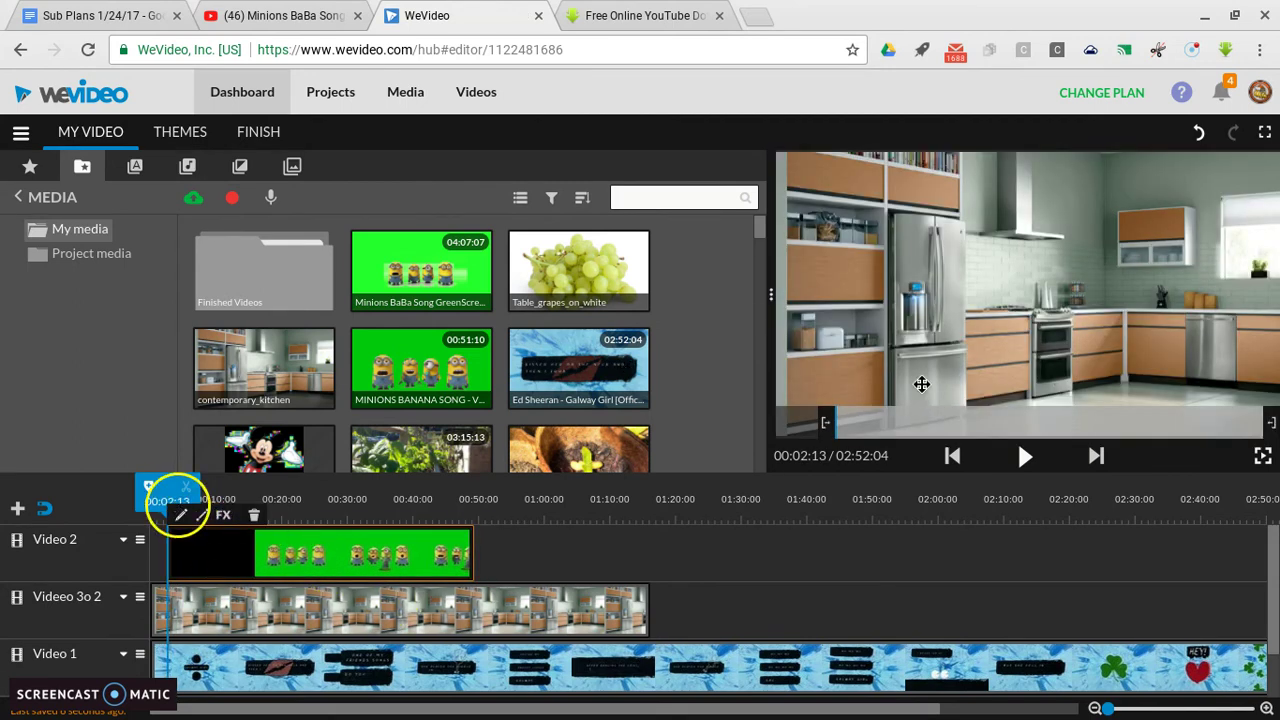
left_click(1025, 457)
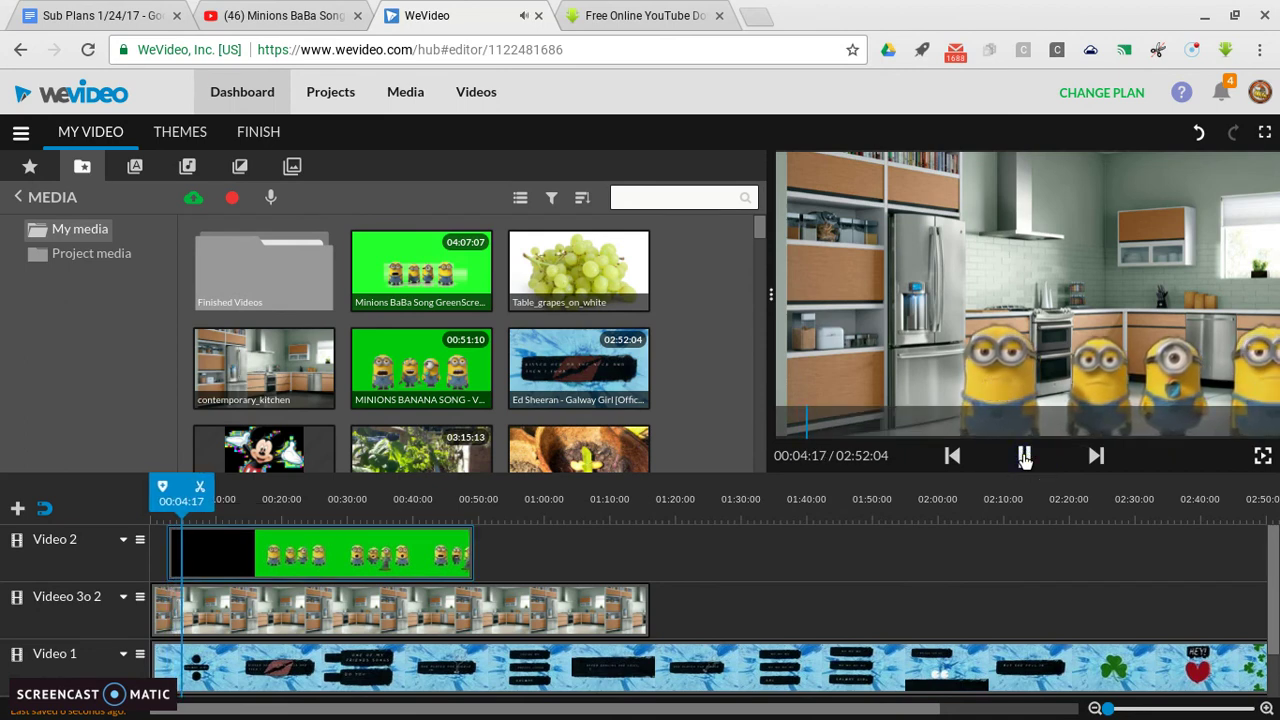
left_click(1025, 457)
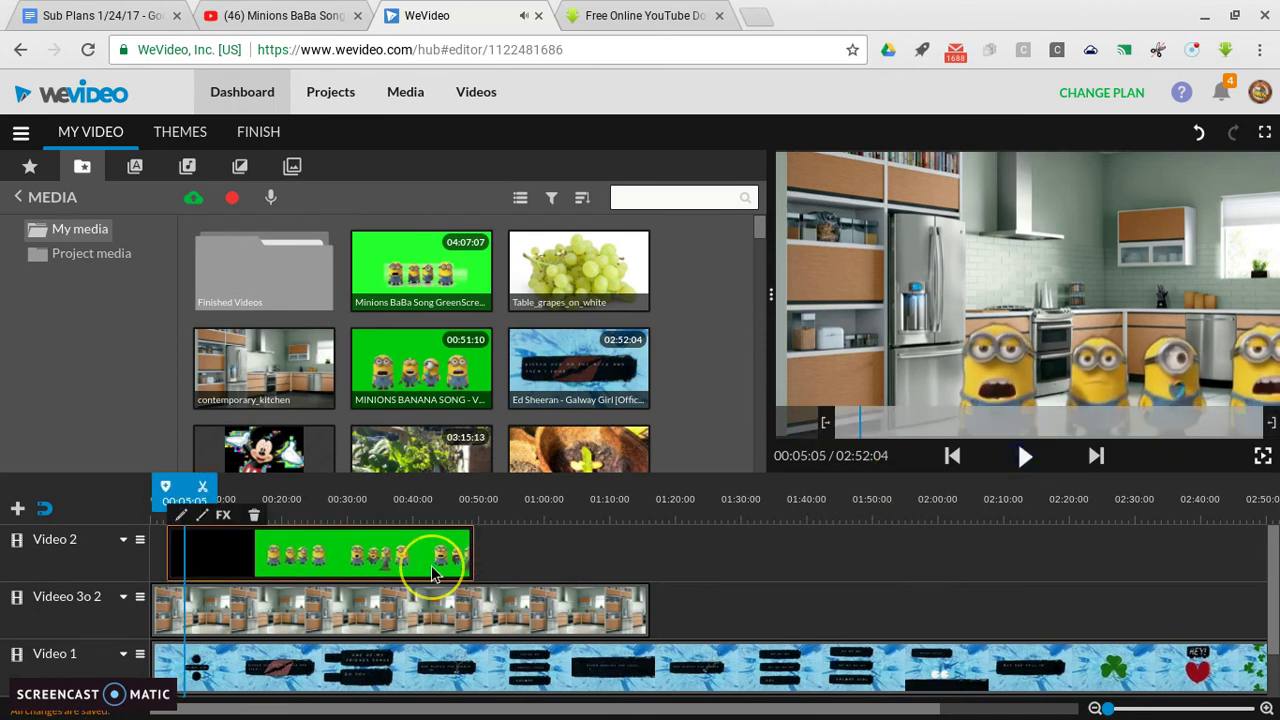